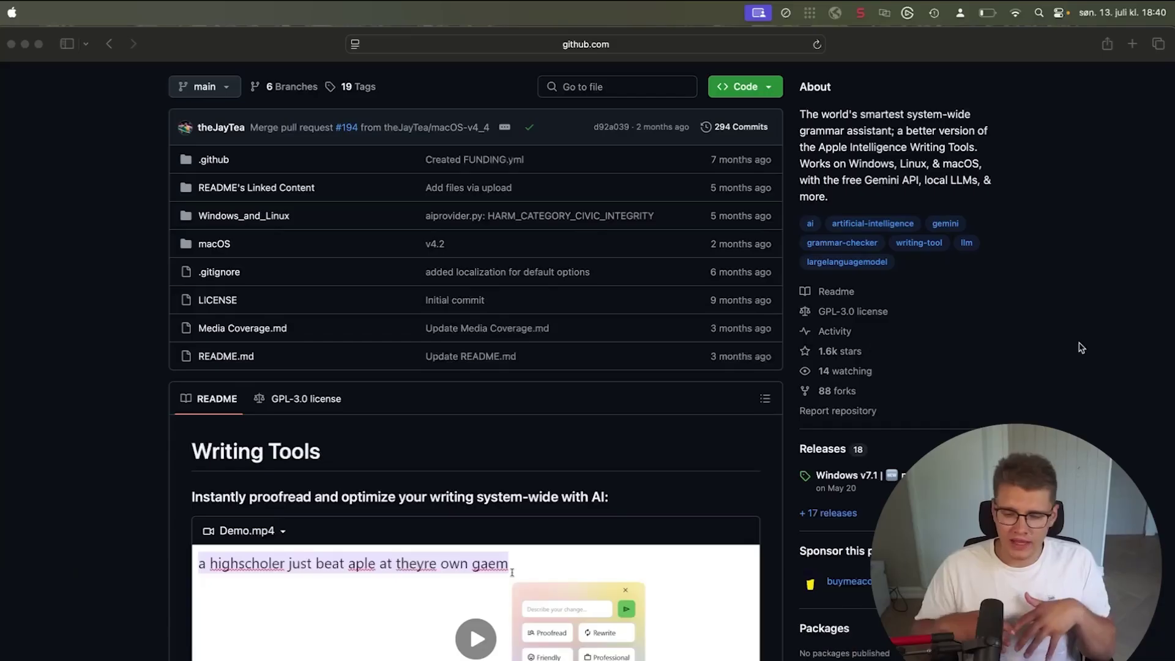
- Scroll the README past Demo.mp4, the Summaries video and the Add New Button screenshot to 'What is Writing Tools?'
{"action": "scroll", "coordinate": [744, 413], "scroll_direction": "down", "scroll_amount": 5}
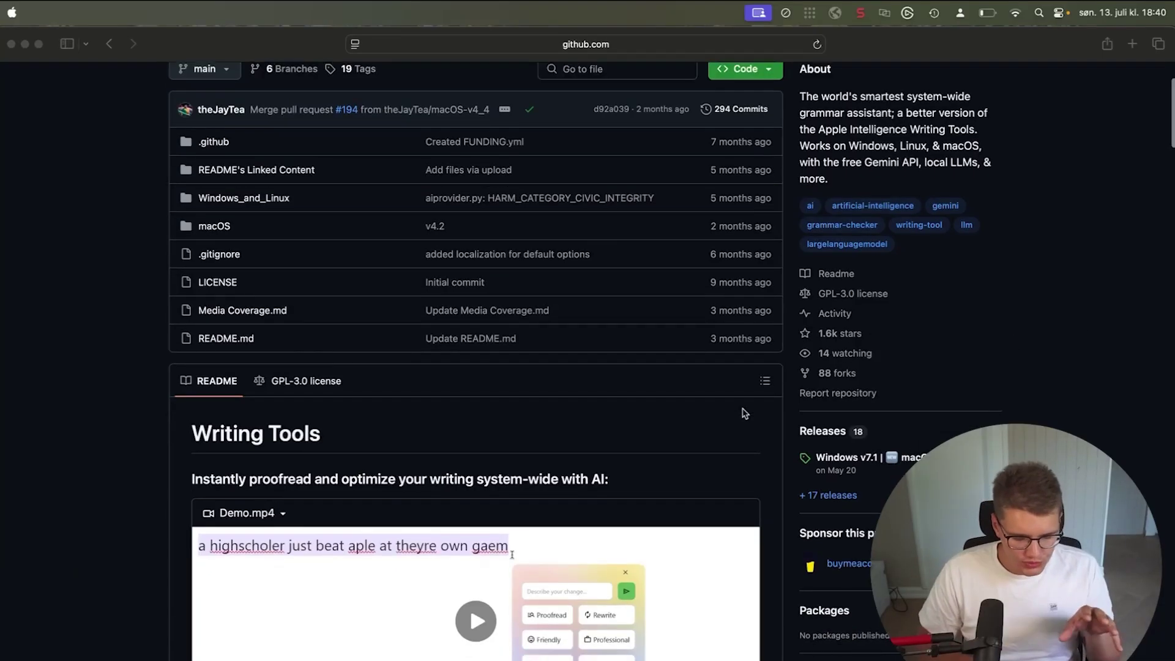
{"action": "scroll", "coordinate": [528, 437], "scroll_direction": "down", "scroll_amount": 1}
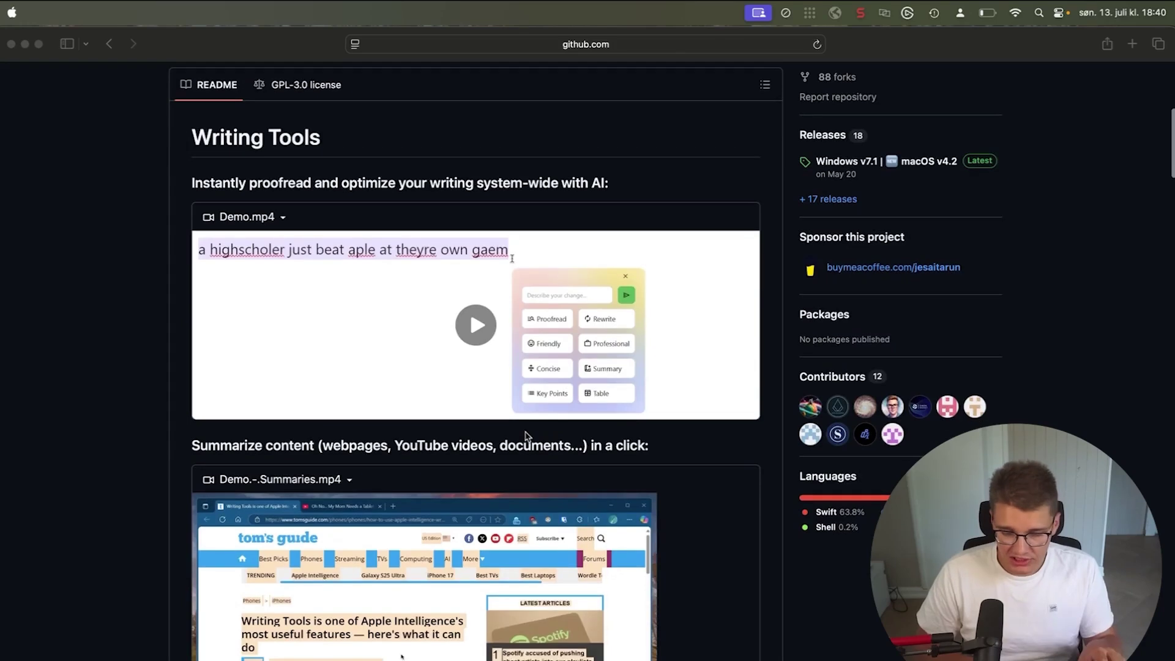
{"action": "scroll", "coordinate": [648, 438], "scroll_direction": "down", "scroll_amount": 3}
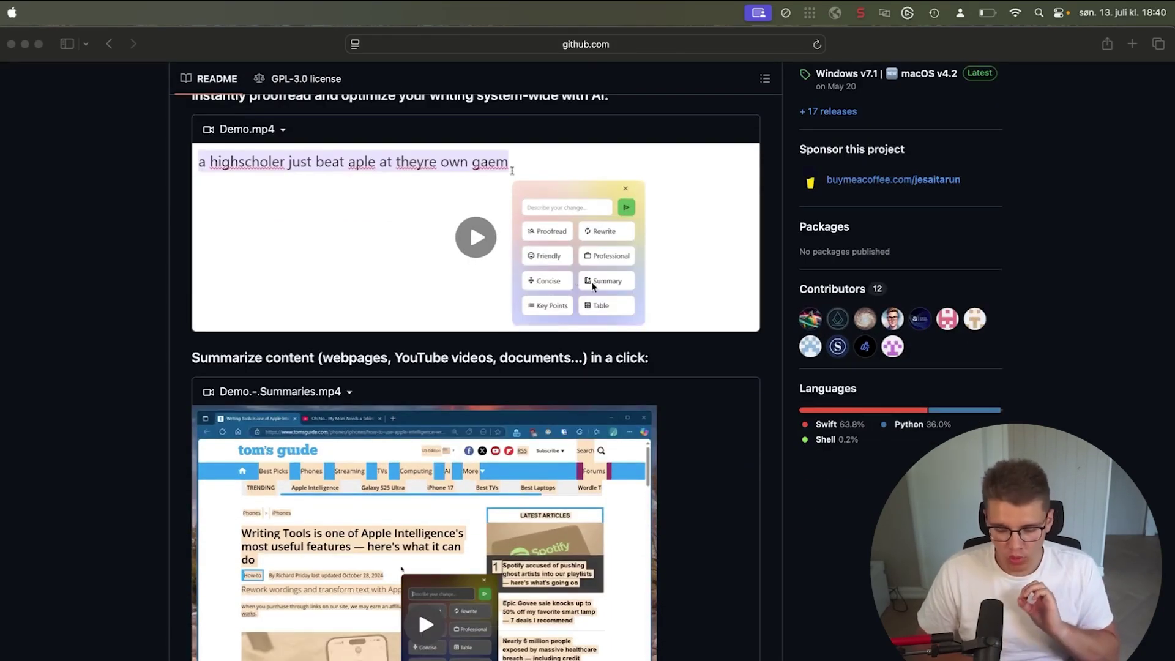
{"action": "scroll", "coordinate": [625, 374], "scroll_direction": "down", "scroll_amount": 2}
{"action": "scroll", "coordinate": [626, 374], "scroll_direction": "up", "scroll_amount": 4}
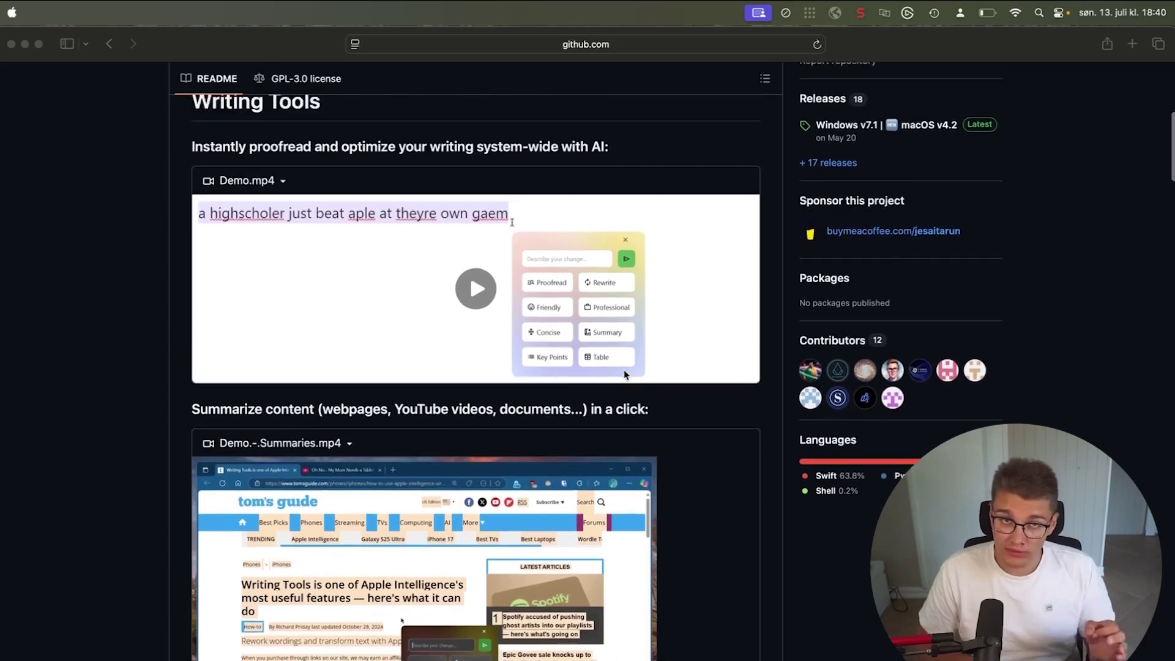
{"action": "scroll", "coordinate": [625, 374], "scroll_direction": "down", "scroll_amount": 9}
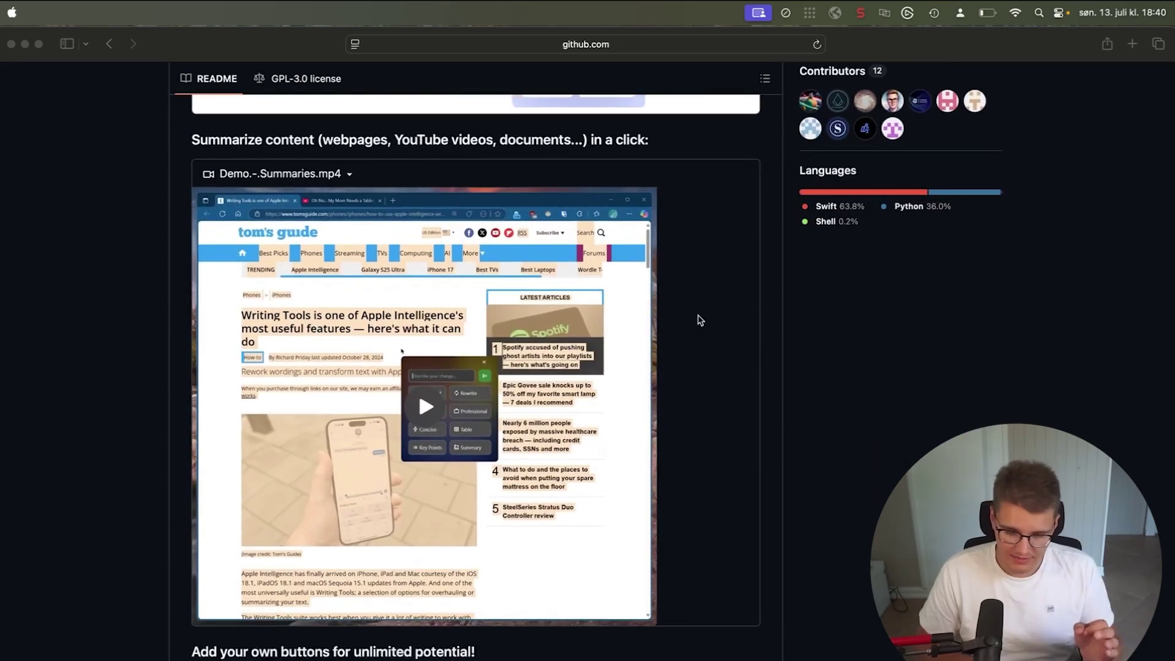
{"action": "scroll", "coordinate": [700, 320], "scroll_direction": "down", "scroll_amount": 11}
{"action": "scroll", "coordinate": [710, 422], "scroll_direction": "up", "scroll_amount": 20}
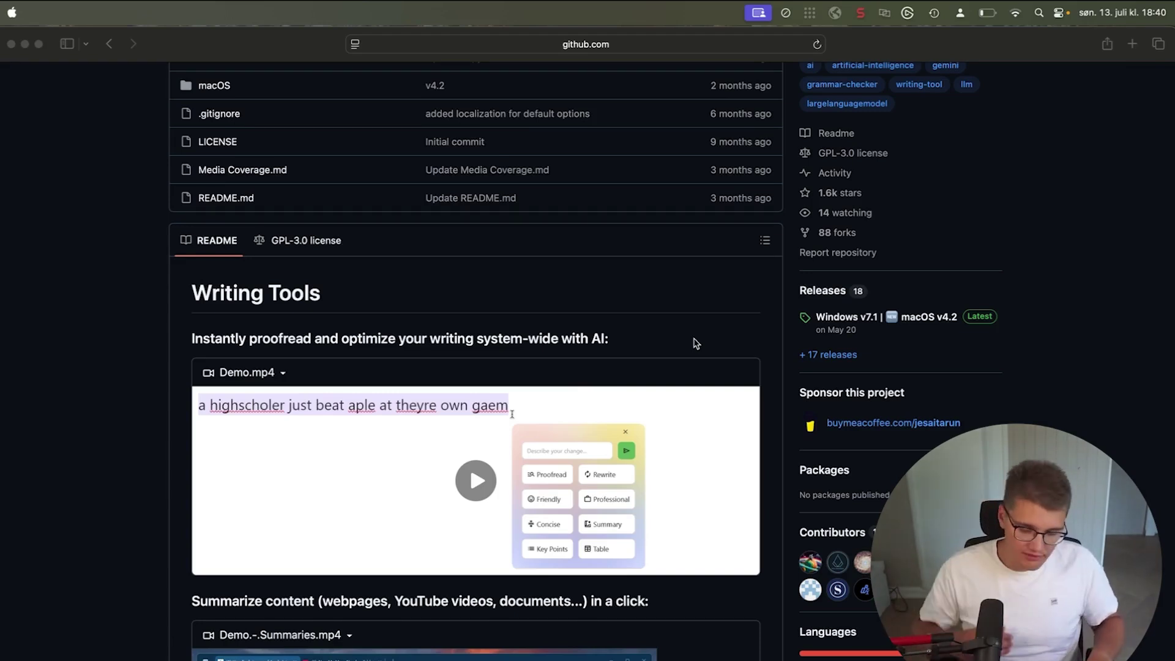
{"action": "scroll", "coordinate": [695, 343], "scroll_direction": "down", "scroll_amount": 3}
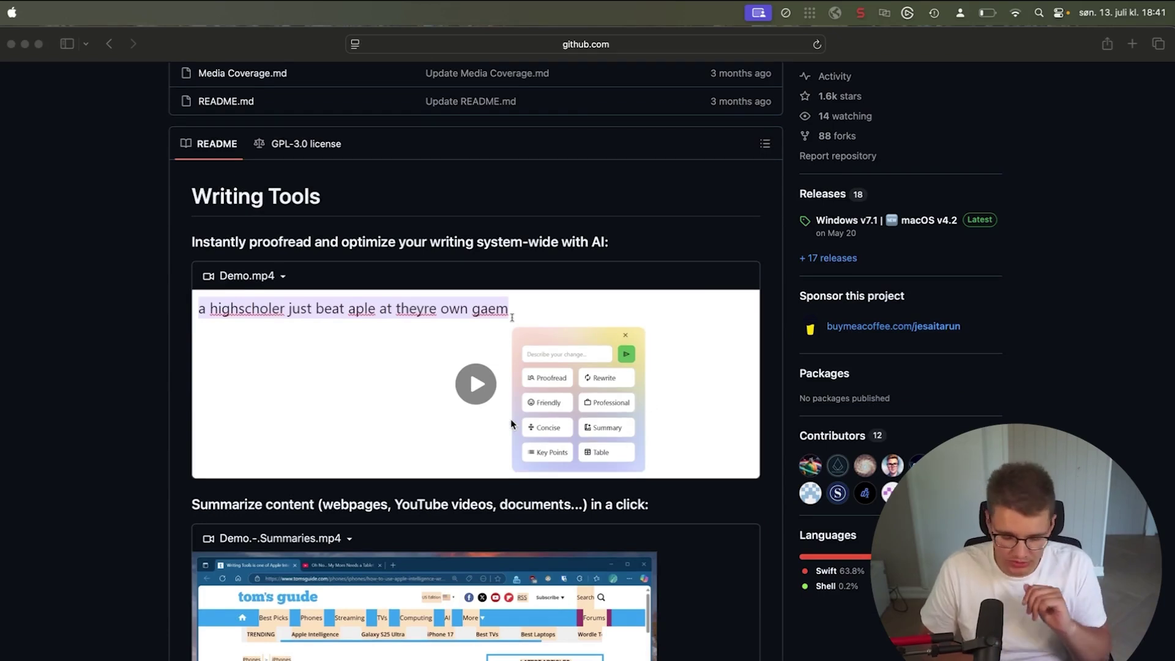
{"action": "scroll", "coordinate": [510, 421], "scroll_direction": "down", "scroll_amount": 3}
{"action": "scroll", "coordinate": [519, 269], "scroll_direction": "up", "scroll_amount": 10}
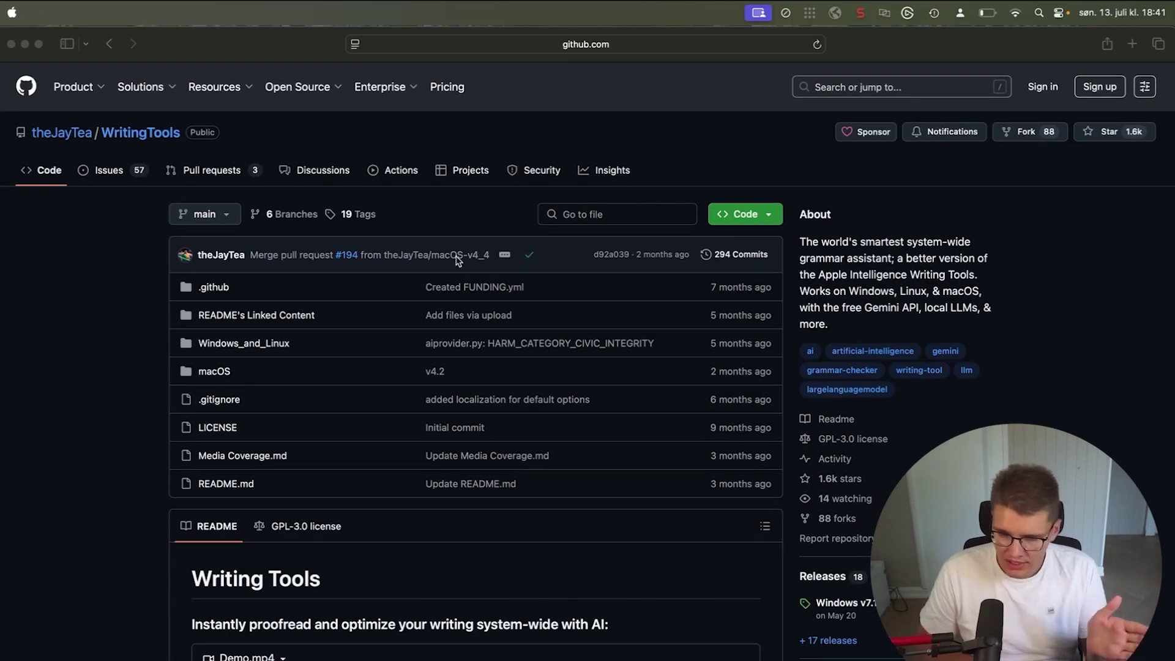
{"action": "scroll", "coordinate": [644, 320], "scroll_direction": "down", "scroll_amount": 6}
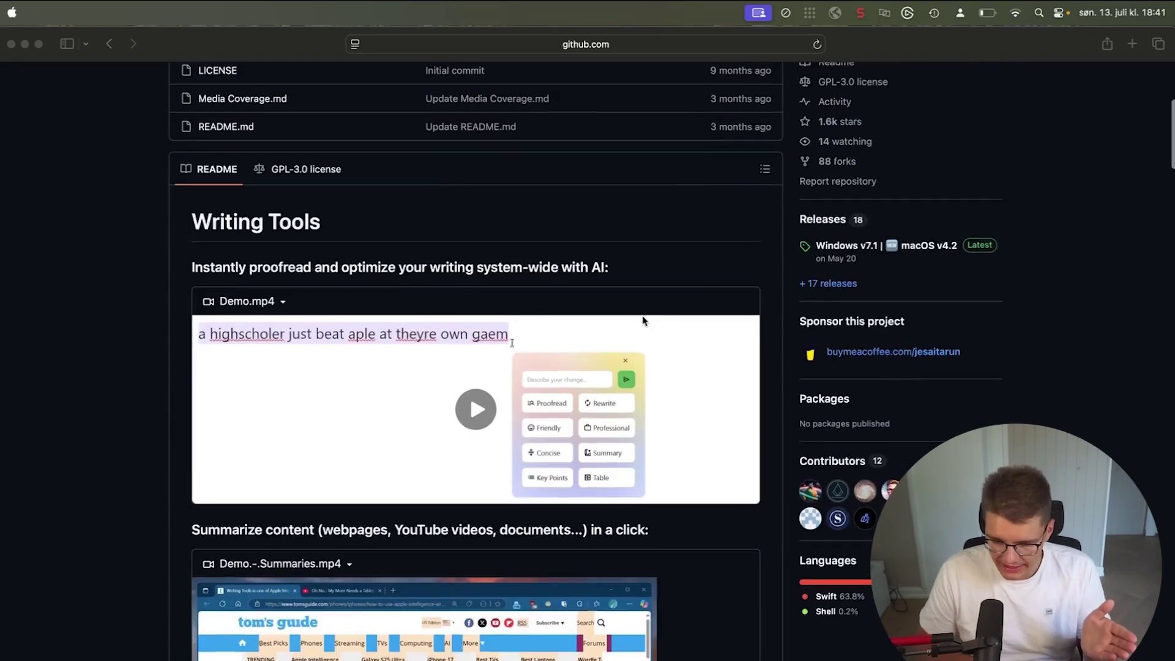
{"action": "scroll", "coordinate": [642, 321], "scroll_direction": "down", "scroll_amount": 10}
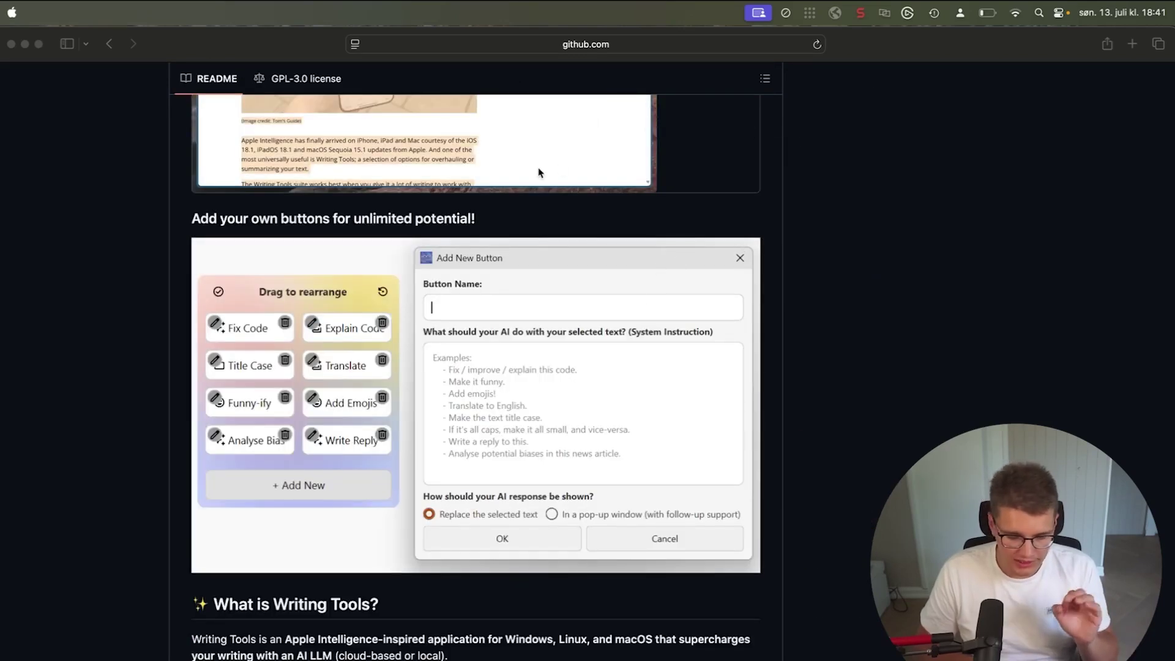
{"action": "scroll", "coordinate": [571, 424], "scroll_direction": "down", "scroll_amount": 7}
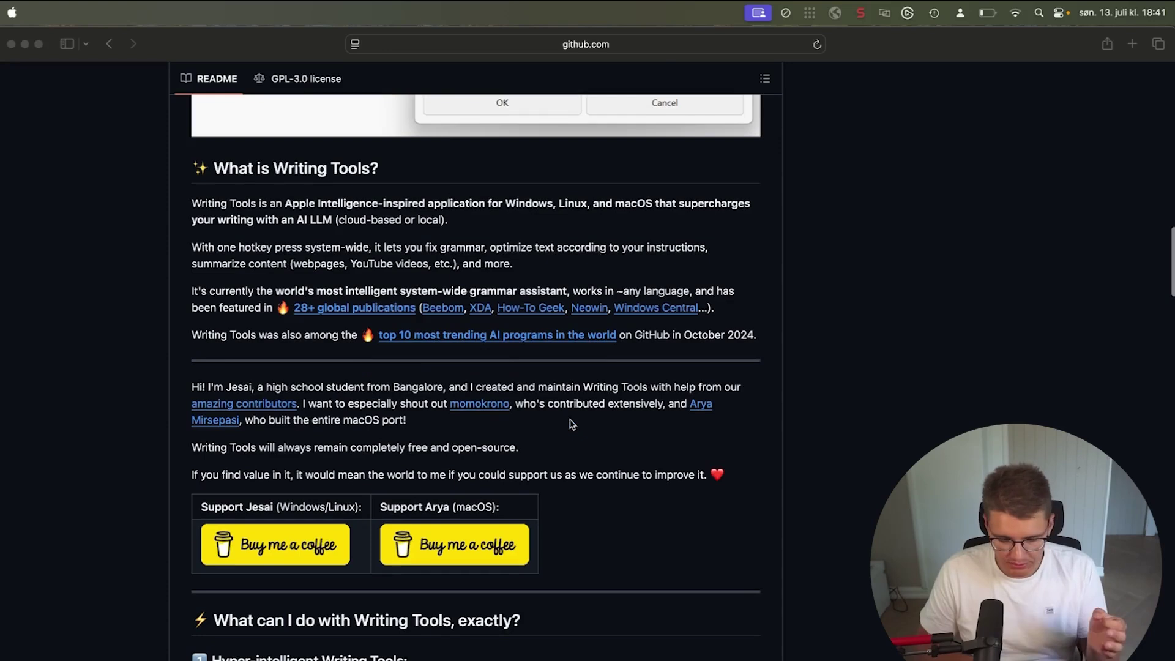
{"action": "left_click", "coordinate": [791, 13]}
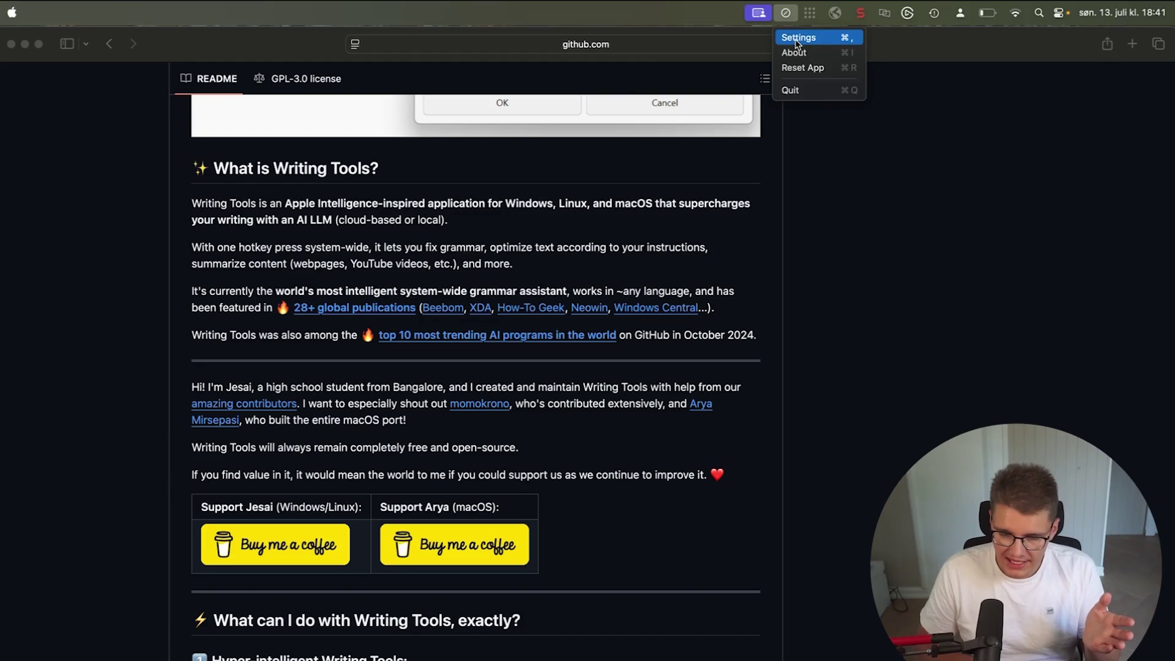
{"action": "left_click", "coordinate": [826, 38]}
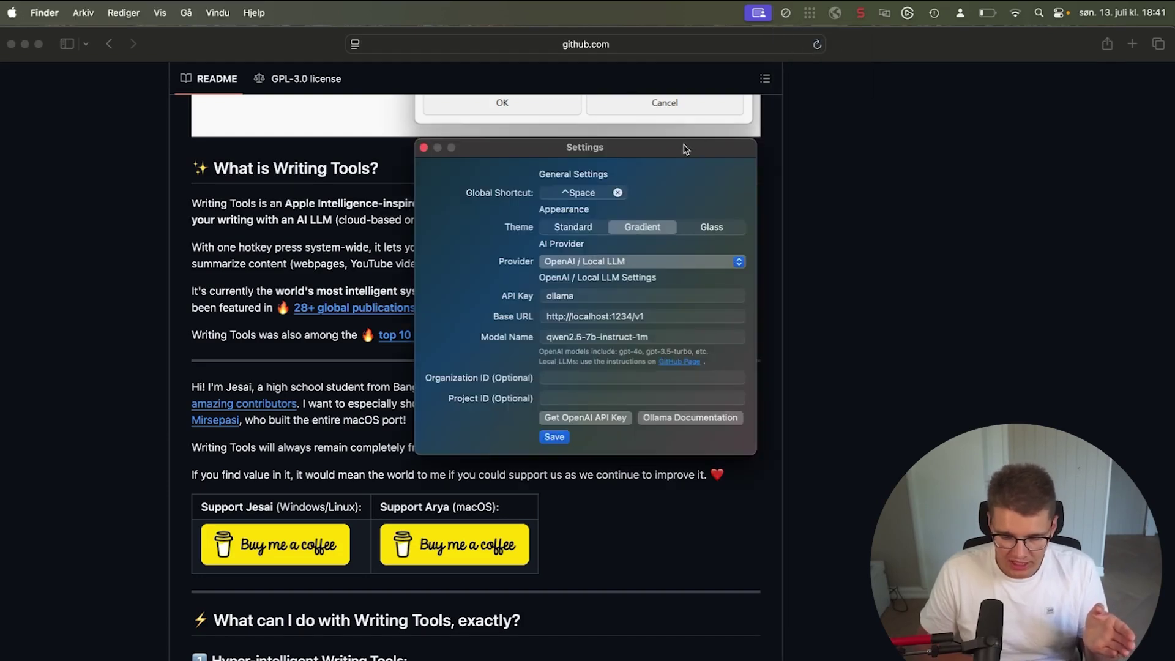
{"action": "left_click_drag", "start_coordinate": [686, 148], "coordinate": [667, 196]}
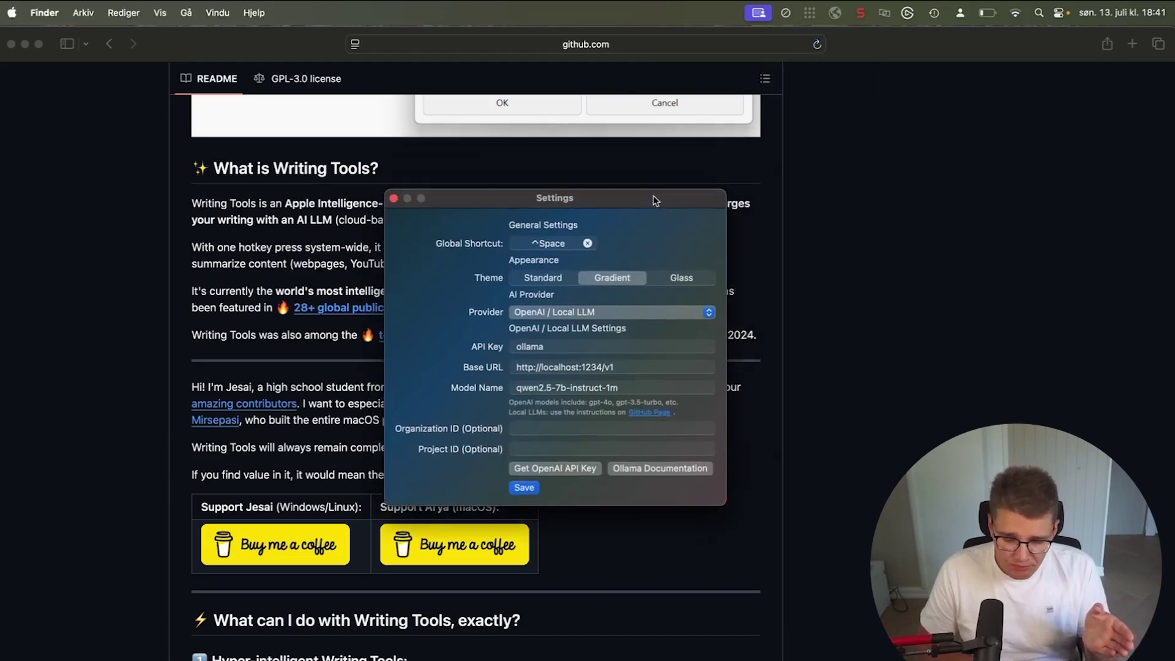
{"action": "left_click", "coordinate": [626, 316]}
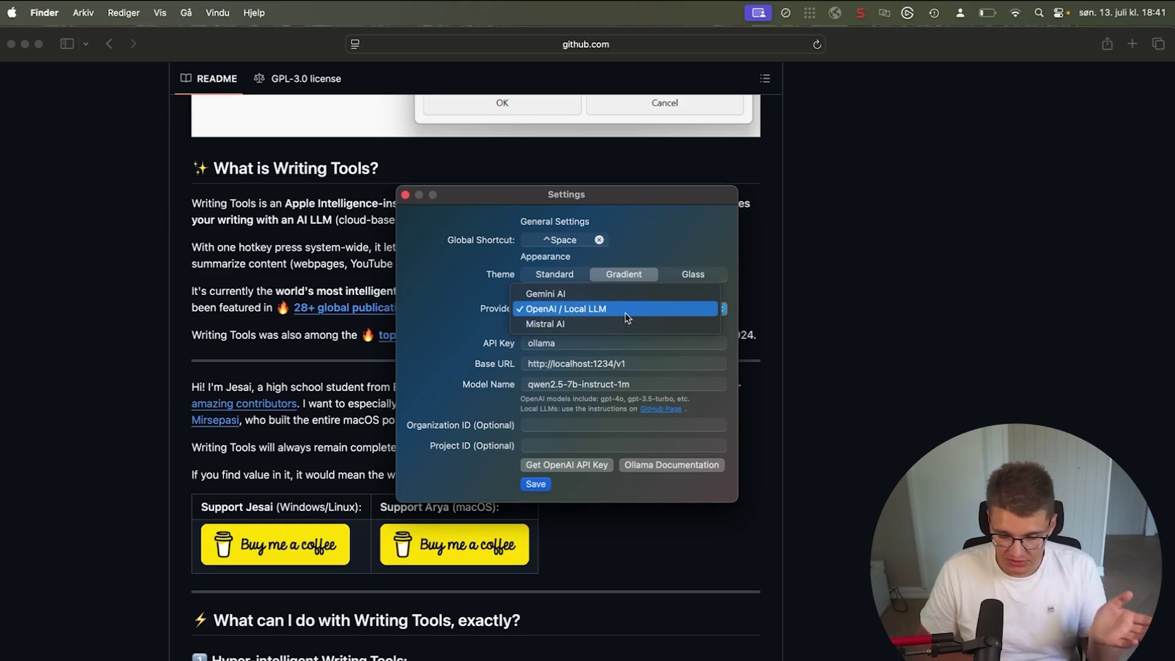
{"action": "left_click", "coordinate": [626, 338]}
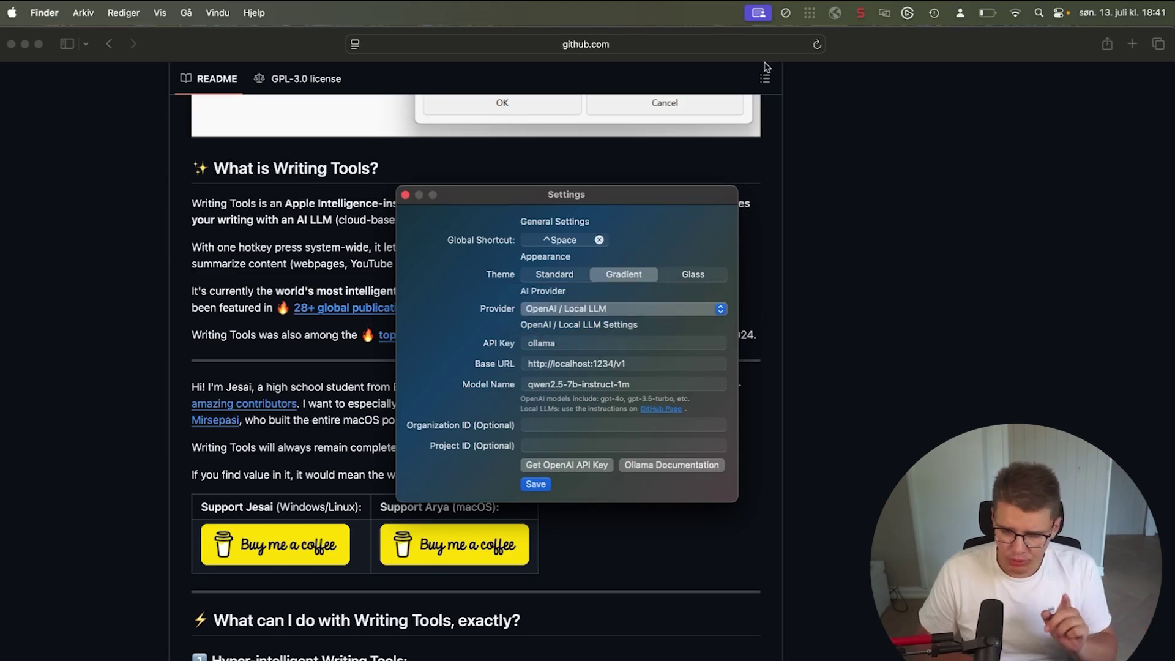
- Launch LM Studio through Spotlight and show the My Models list
{"action": "key", "text": "super+space"}
{"action": "type", "text": "lm s"}
{"action": "key", "text": "Return"}
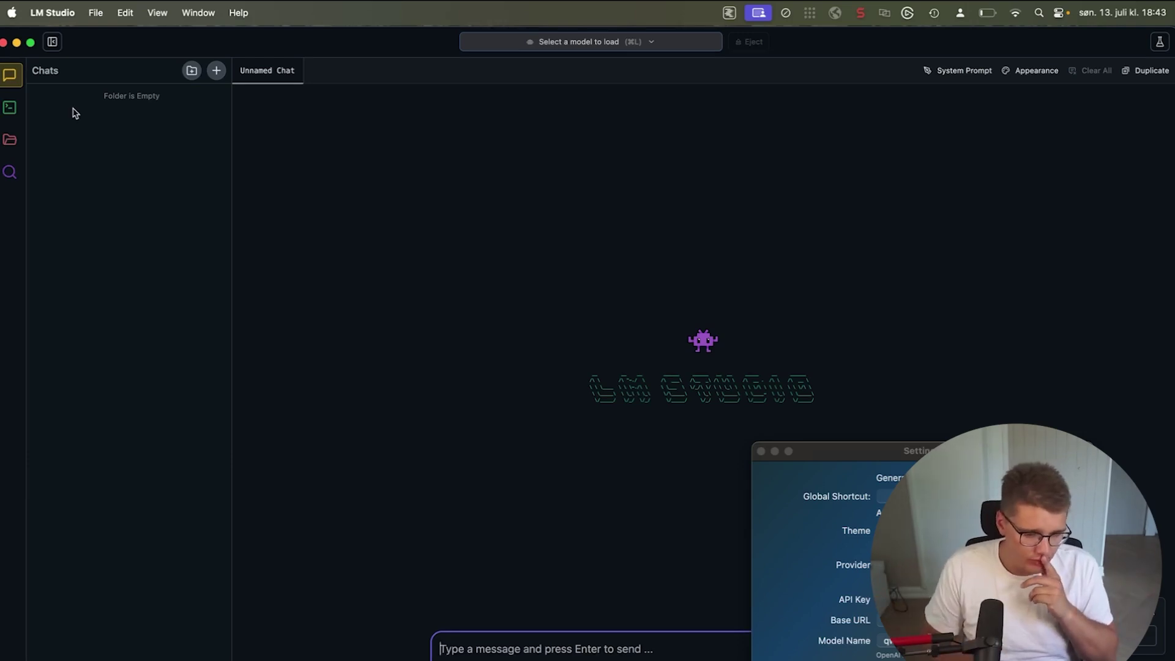
{"action": "left_click", "coordinate": [15, 149]}
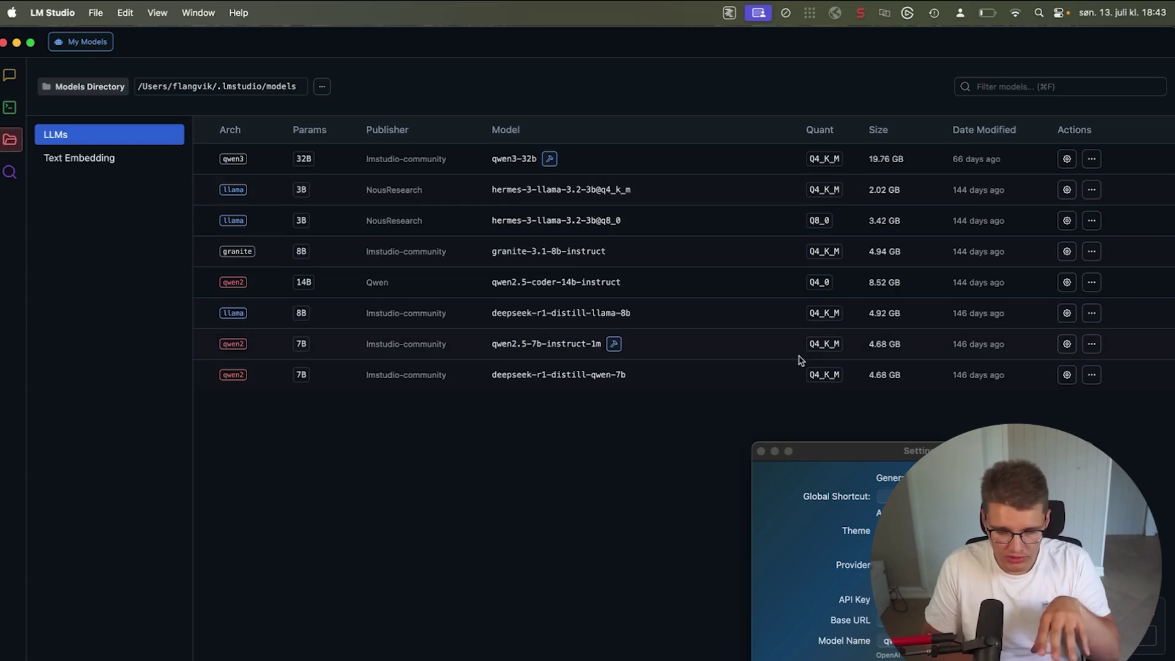
- Browse the Staff picks in LM Studio's Discover panel
{"action": "left_click", "coordinate": [9, 172]}
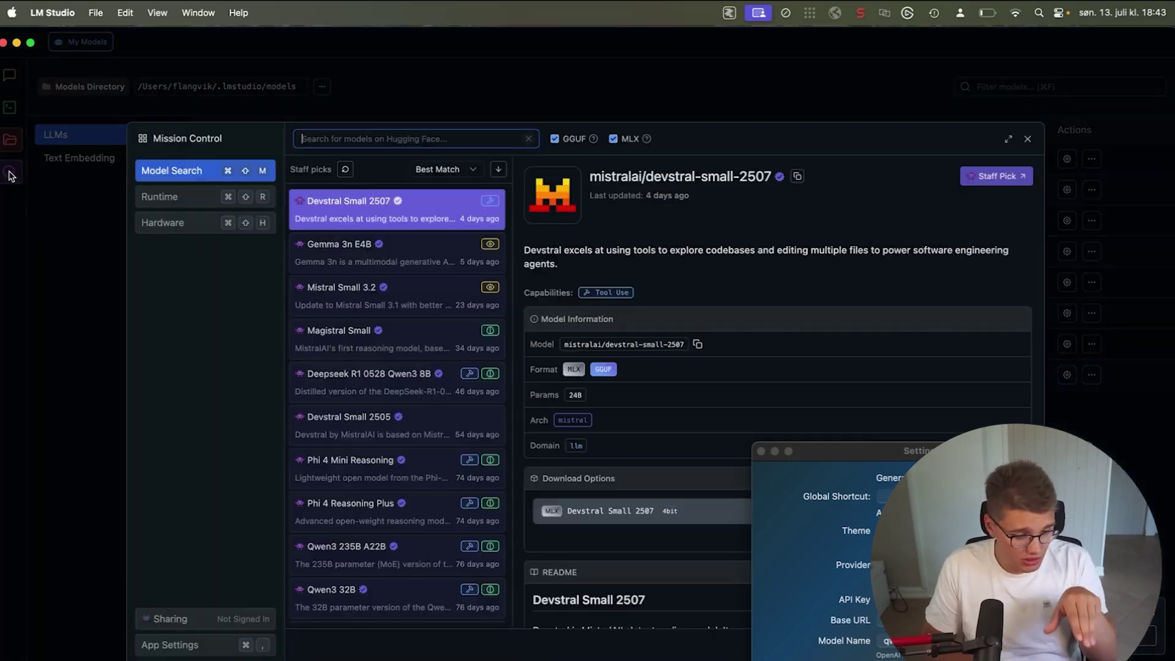
{"action": "scroll", "coordinate": [445, 409], "scroll_direction": "down", "scroll_amount": 5}
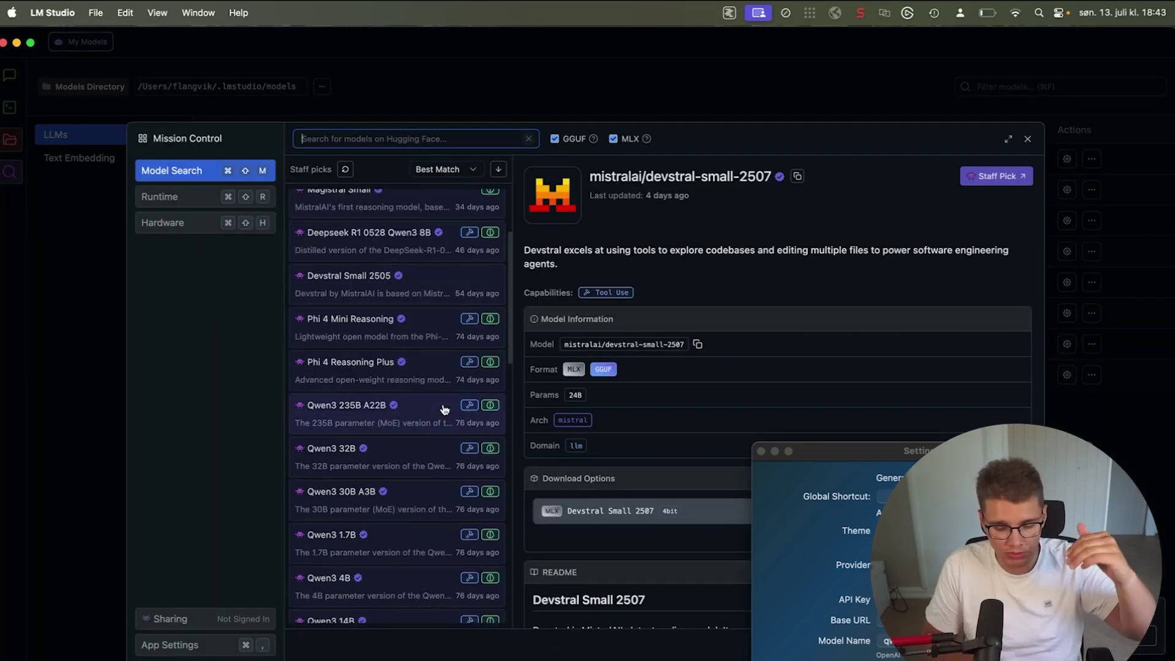
{"action": "scroll", "coordinate": [445, 409], "scroll_direction": "down", "scroll_amount": 2}
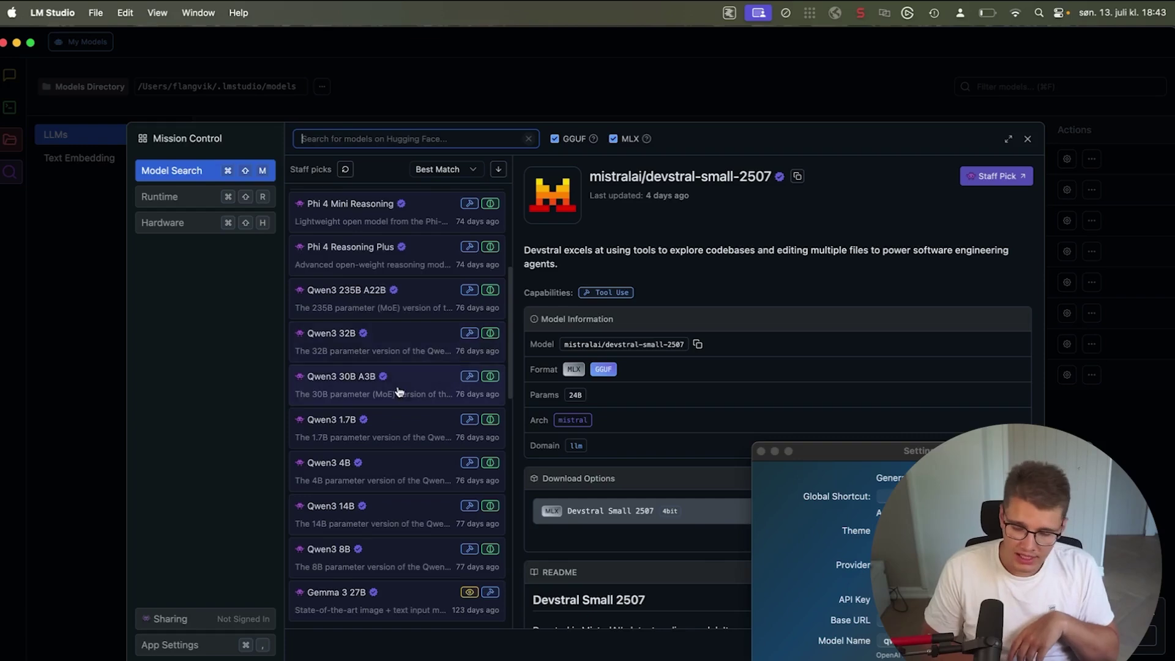
{"action": "scroll", "coordinate": [400, 393], "scroll_direction": "down", "scroll_amount": 5}
{"action": "left_click_drag", "start_coordinate": [877, 449], "coordinate": [800, 162]}
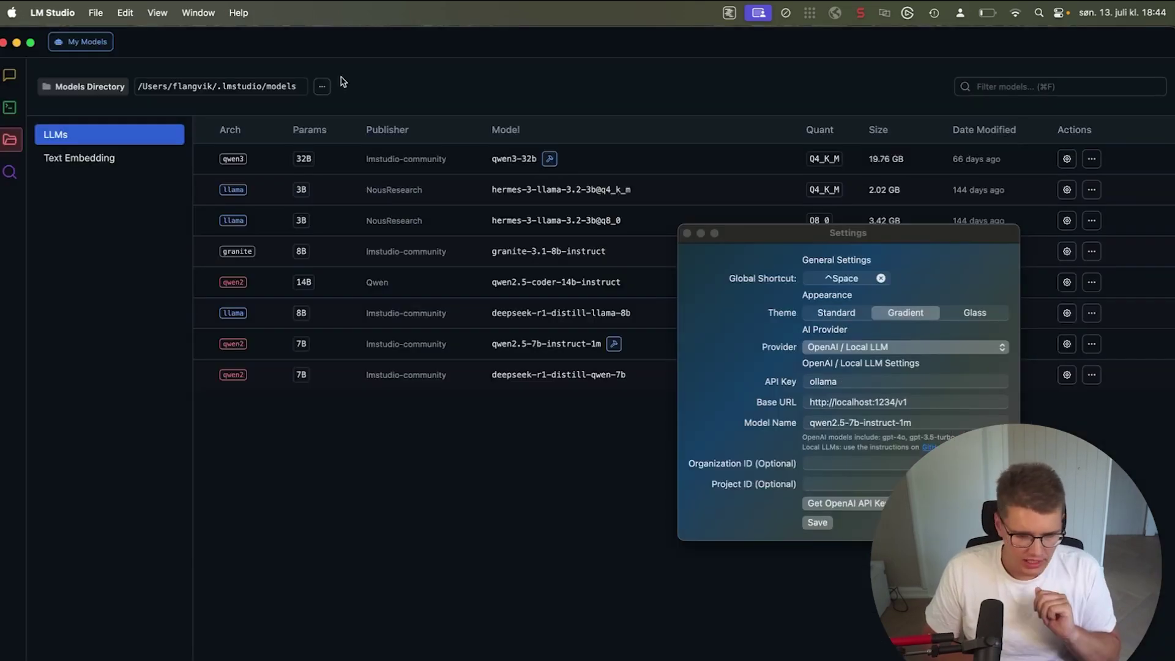
- In LM Studio's chat, type the test message 'Hello how are you?'
{"action": "key", "text": "super+1"}
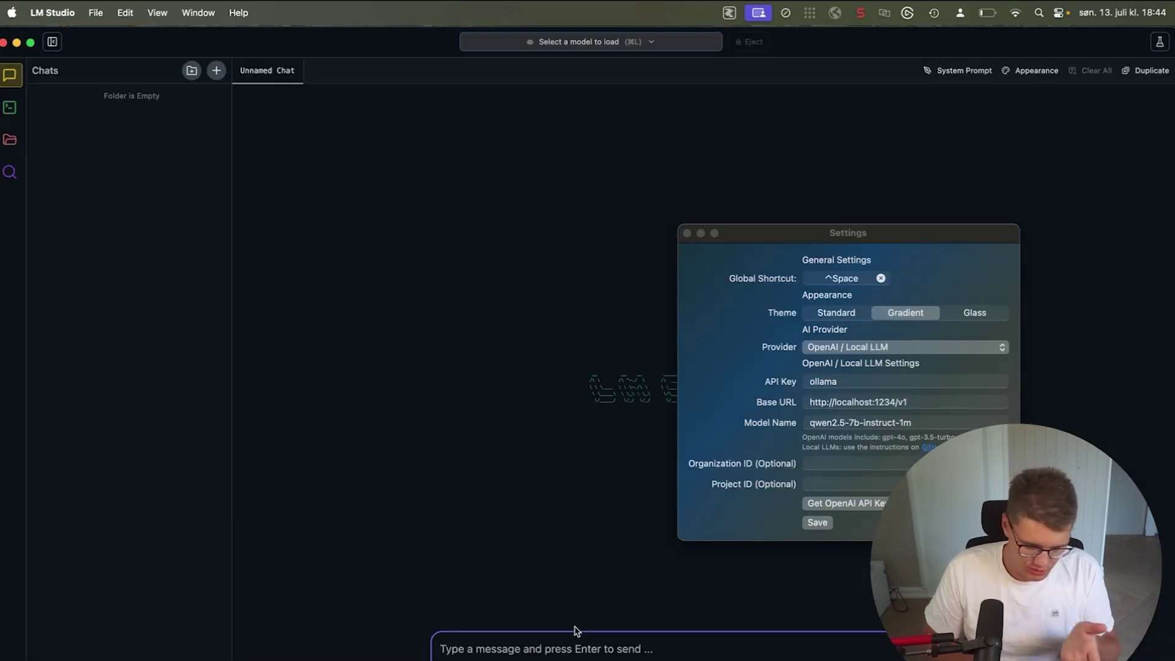
{"action": "type", "text": "Hwllo"}
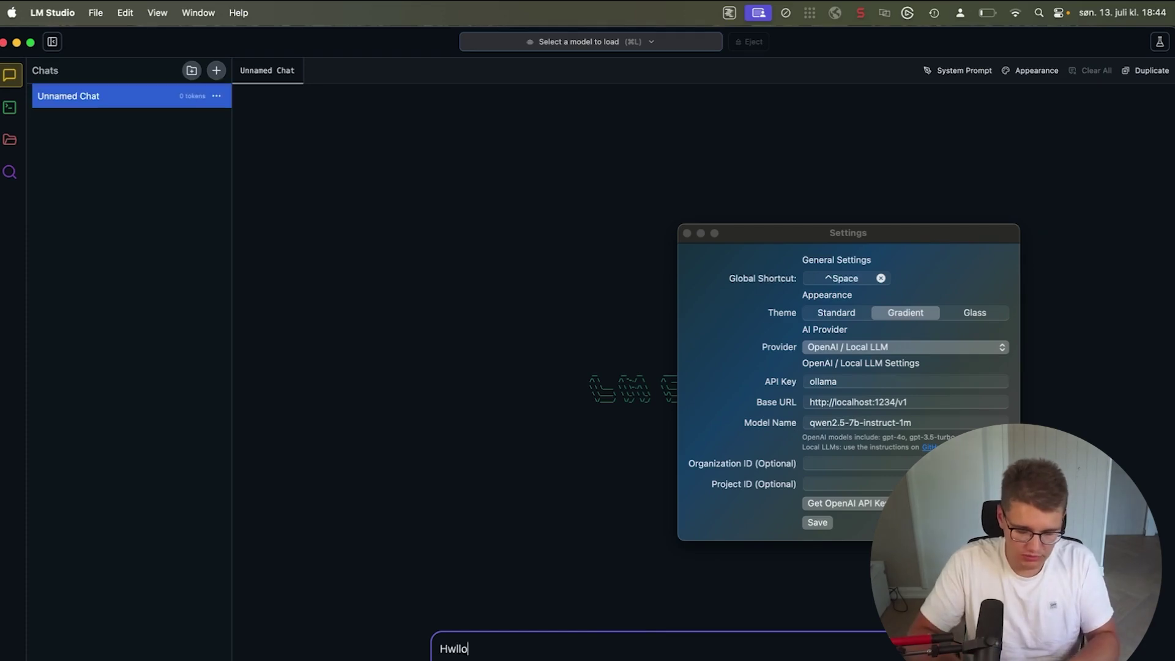
{"action": "key", "text": "BackSpace"}
{"action": "key", "text": "BackSpace"}
{"action": "key", "text": "BackSpace"}
{"action": "key", "text": "BackSpace"}
{"action": "type", "text": "ello how are you?"}
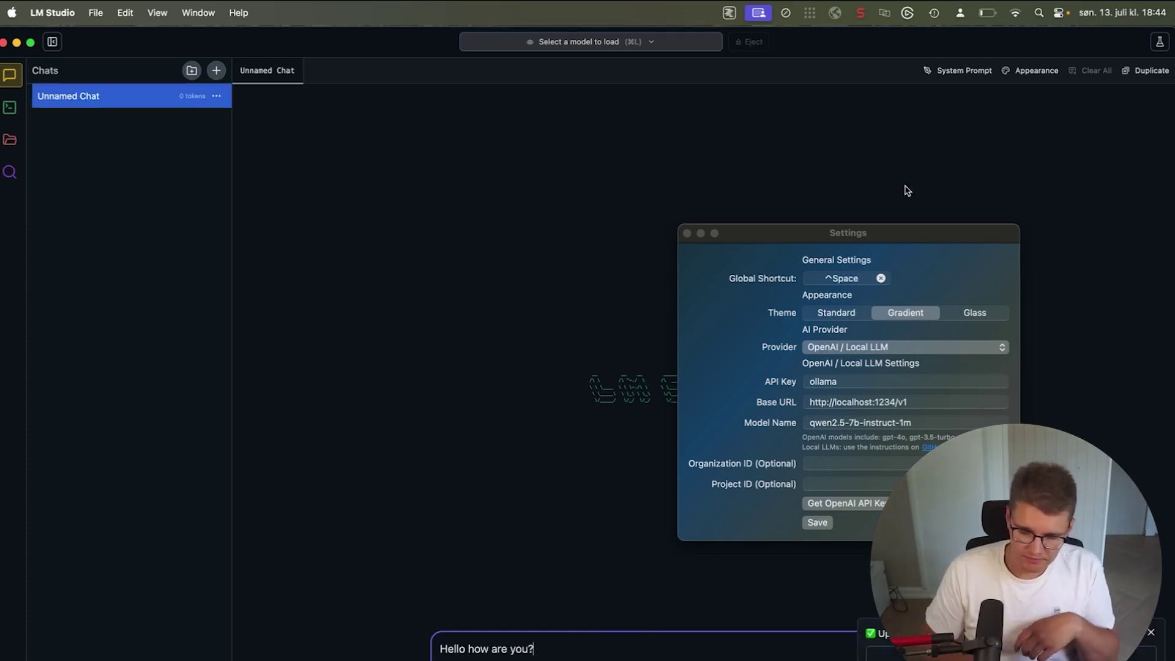
{"action": "left_click_drag", "start_coordinate": [944, 237], "coordinate": [355, 236]}
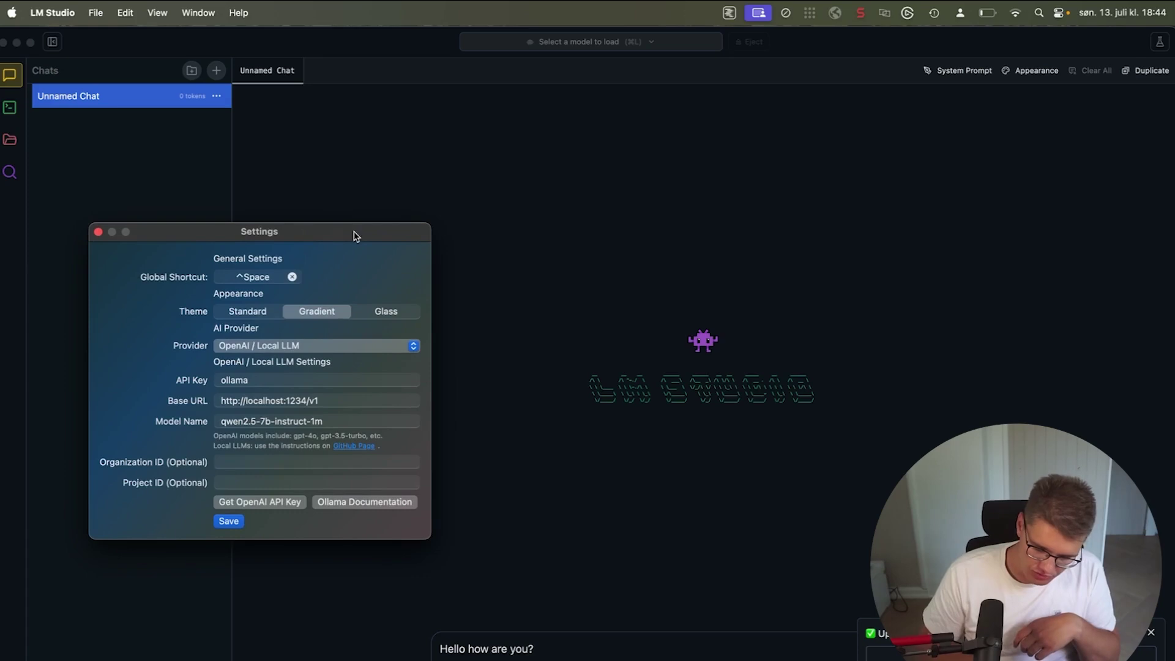
- Load Qwen2.5 7B Instruct 1M, send the greeting, and close the Writing Tools settings
{"action": "left_click", "coordinate": [610, 43]}
{"action": "left_click", "coordinate": [438, 106]}
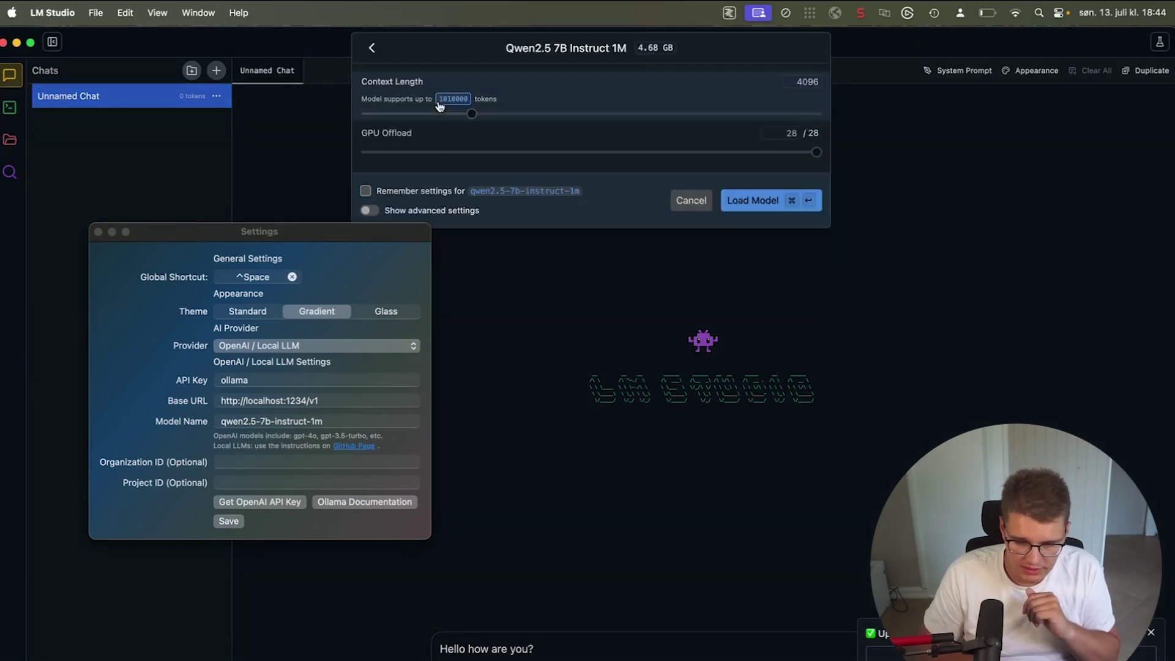
{"action": "left_click", "coordinate": [753, 205]}
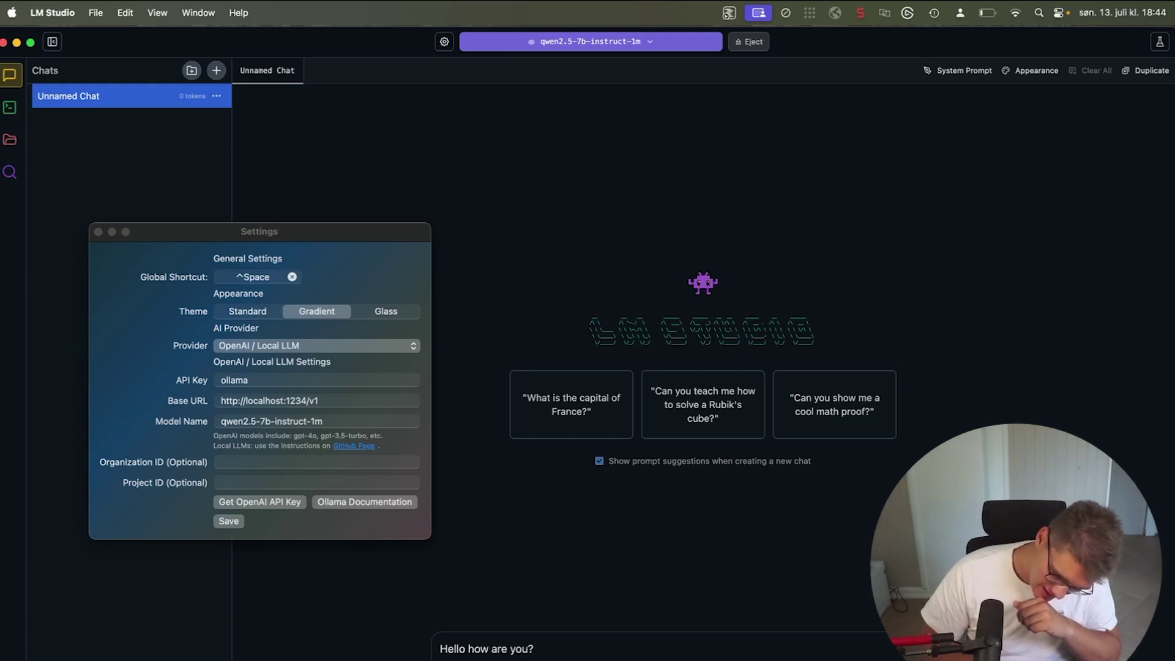
{"action": "key", "text": "Return"}
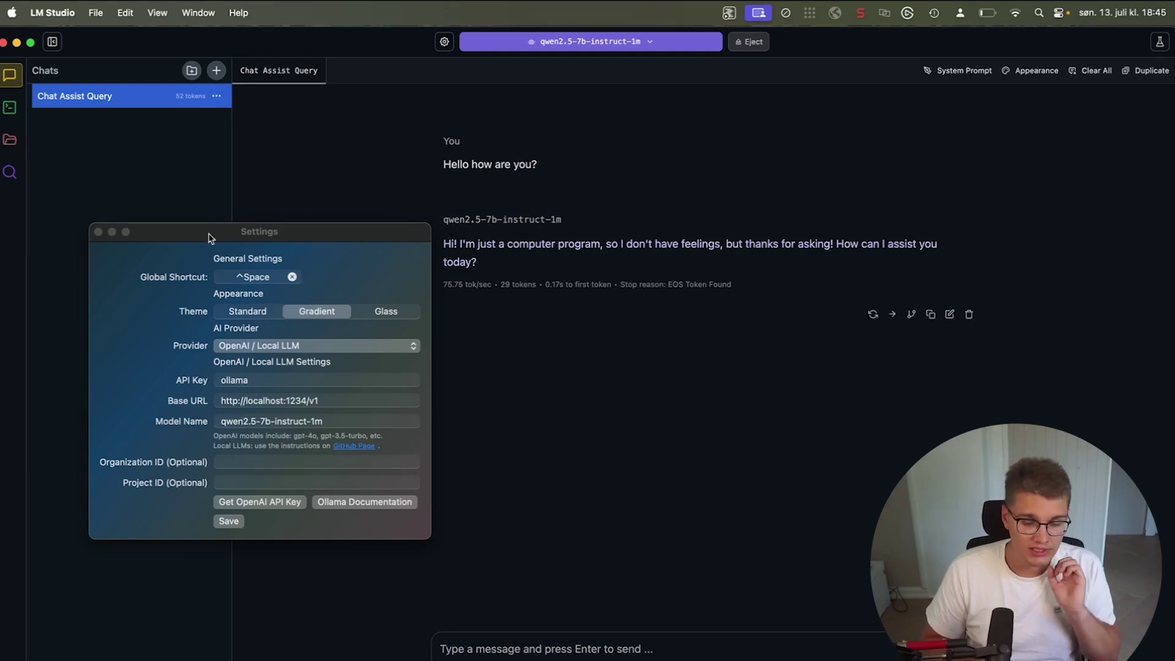
{"action": "left_click_drag", "start_coordinate": [361, 230], "coordinate": [812, 138]}
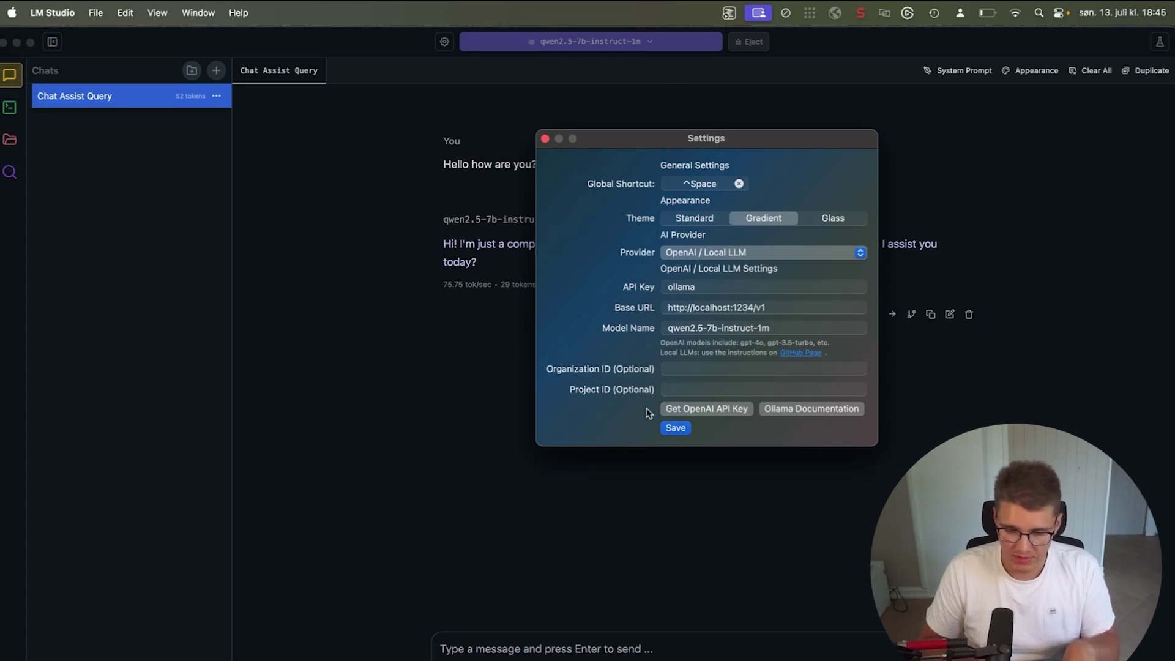
{"action": "left_click", "coordinate": [544, 139]}
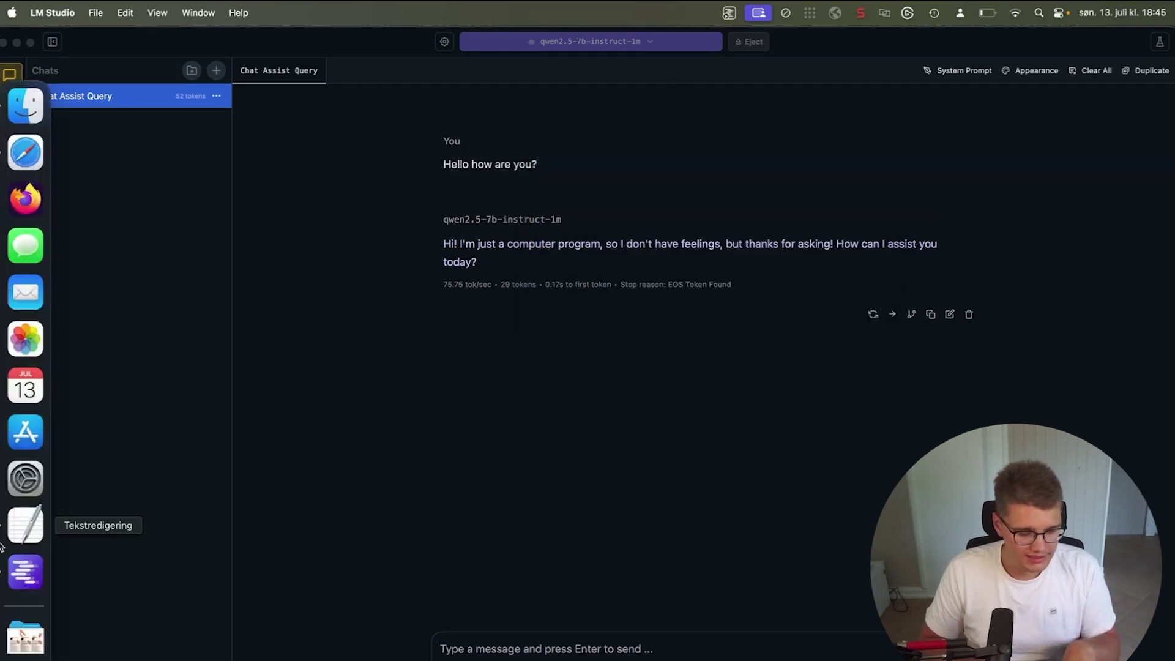
- In TextEdit, enlarge the text and proofread the misspelled sentence with Writing Tools
{"action": "left_click", "coordinate": [9, 525]}
{"action": "left_click", "coordinate": [524, 328]}
{"action": "key", "text": "super+plus"}
{"action": "key", "text": "super+plus"}
{"action": "key", "text": "super+plus"}
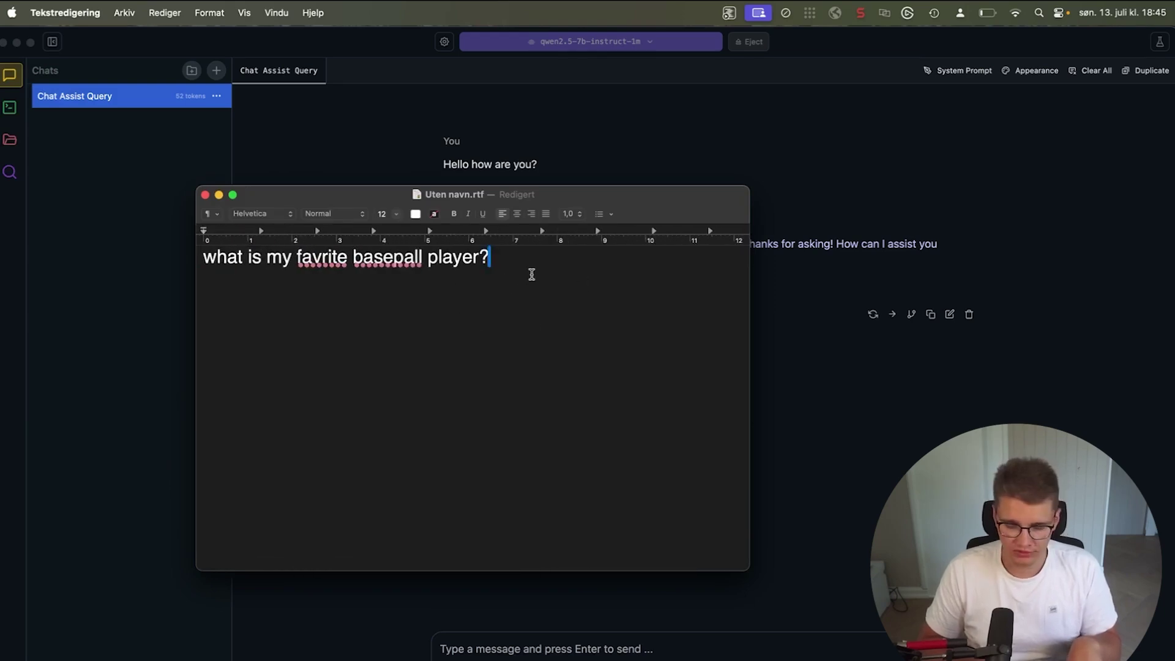
{"action": "left_click_drag", "start_coordinate": [530, 272], "coordinate": [32, 264]}
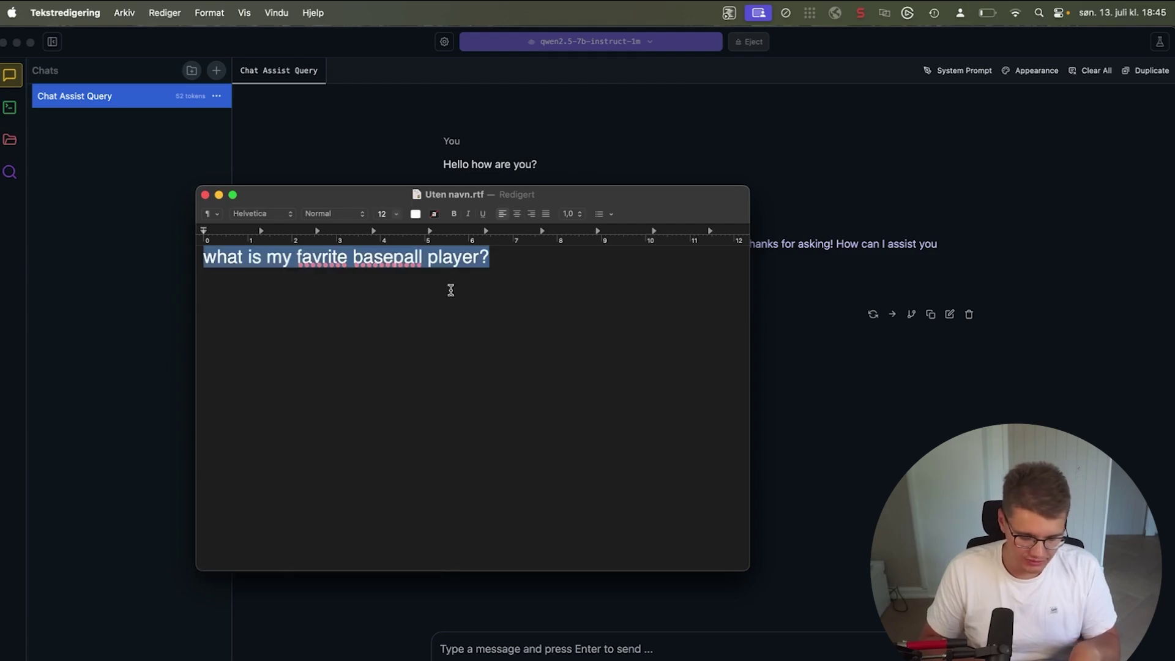
{"action": "key", "text": "super+shift+space"}
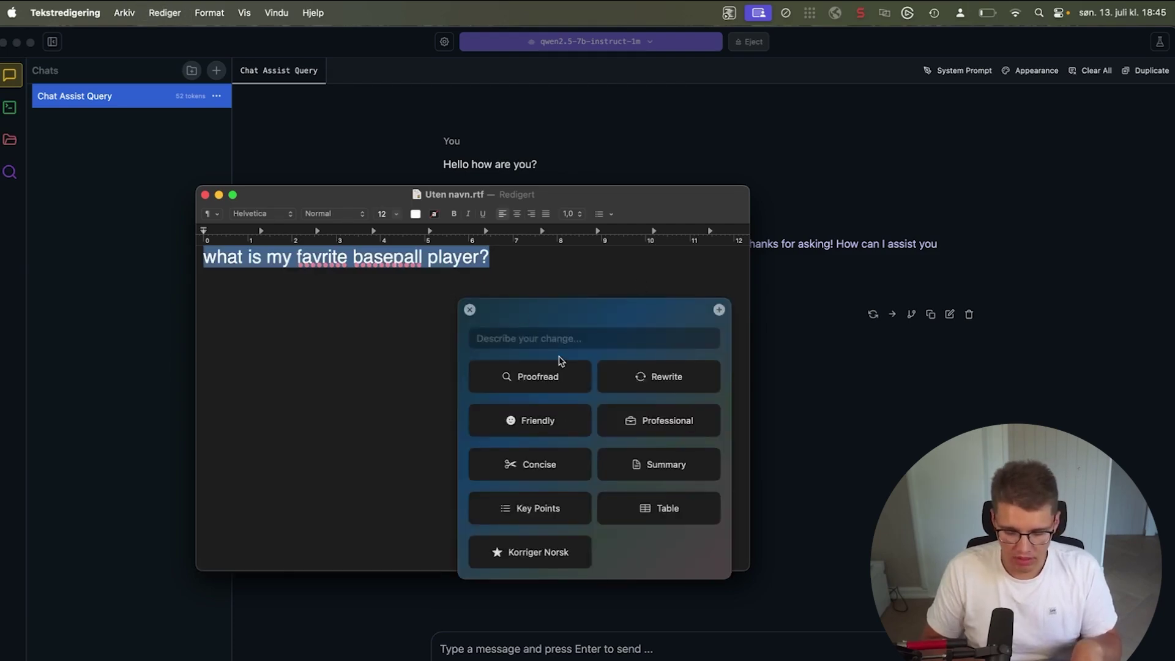
{"action": "left_click", "coordinate": [541, 378]}
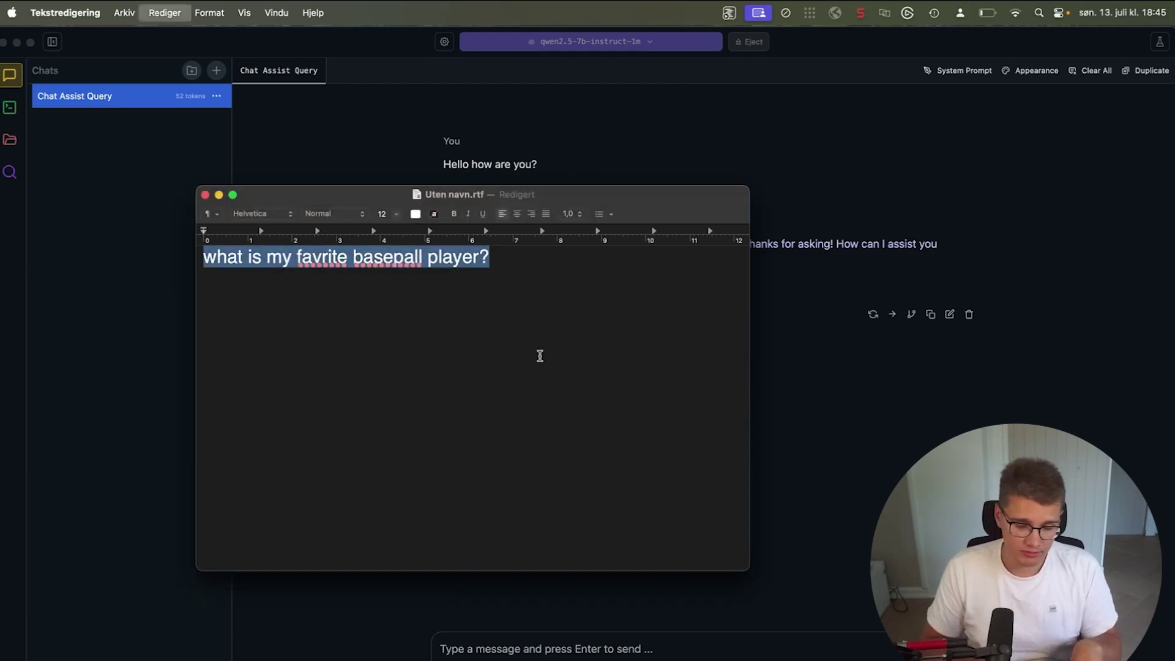
- Check the corrected 'What is my favorite baseball player?' sentence and move the TextEdit window up-right
{"action": "type", "text": "What is my favorite baseball player?"}
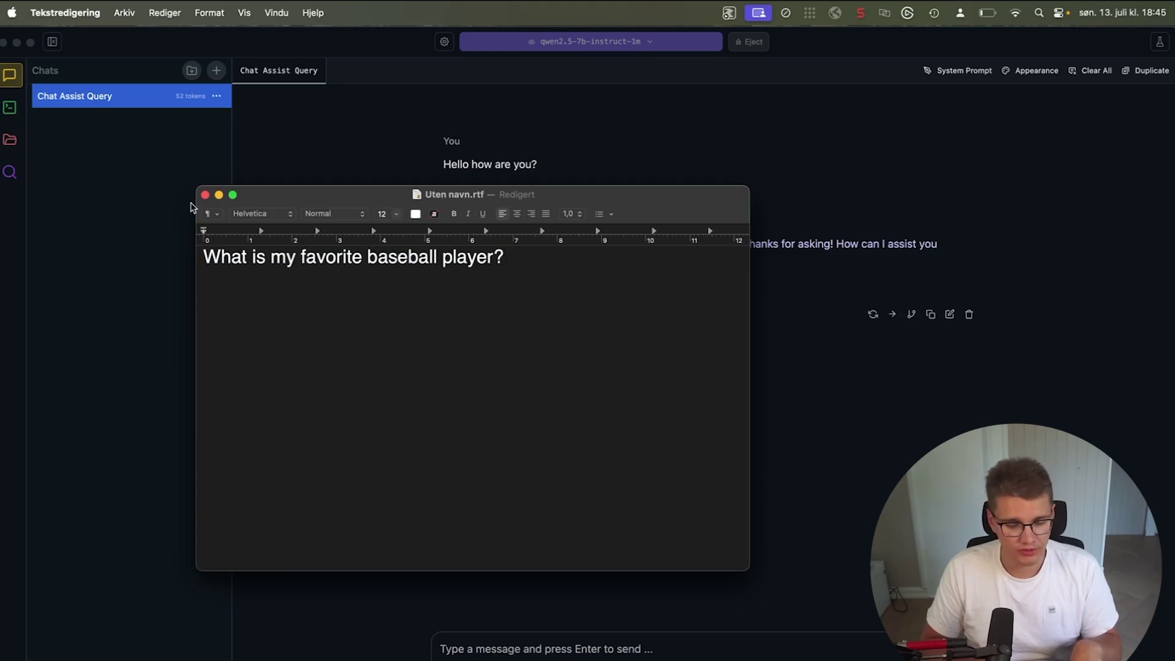
{"action": "double_click", "coordinate": [330, 256]}
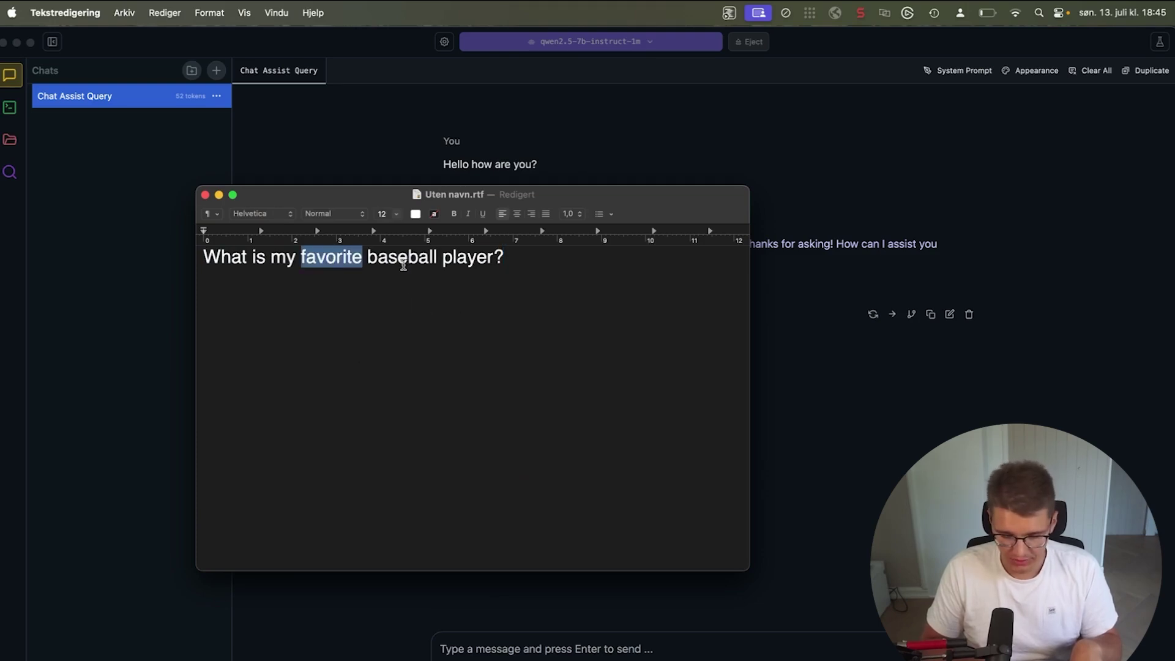
{"action": "left_click", "coordinate": [420, 257]}
{"action": "left_click_drag", "start_coordinate": [551, 260], "coordinate": [57, 238]}
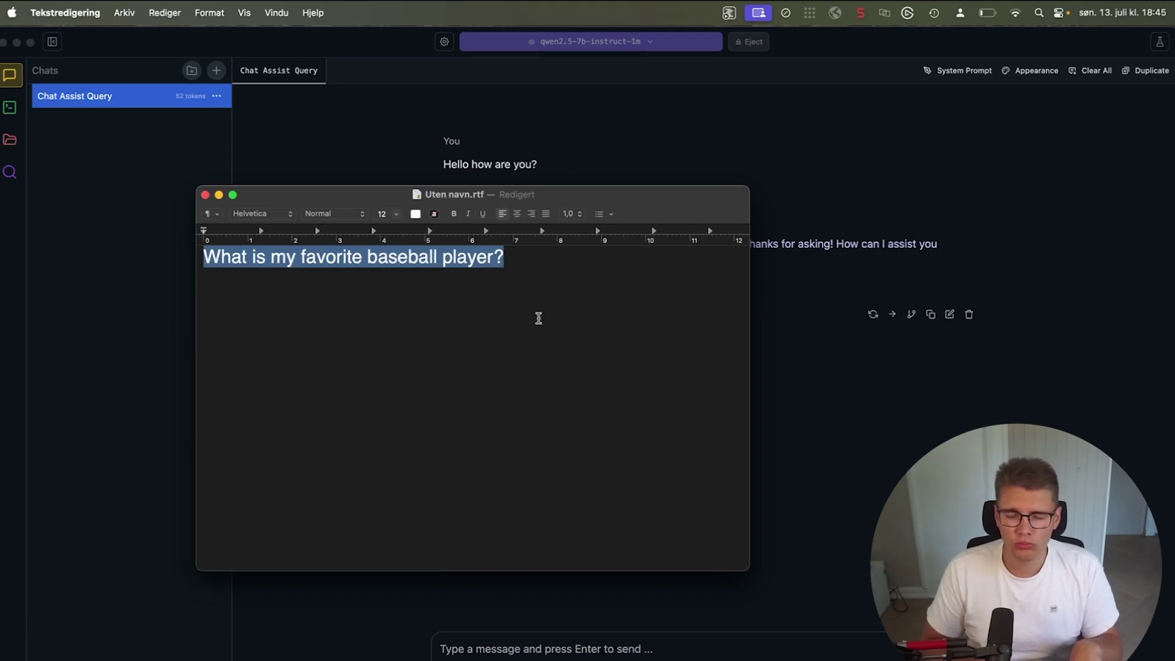
{"action": "mouse_move", "coordinate": [616, 196]}
{"action": "left_mouse_down"}
{"action": "mouse_move", "coordinate": [651, 186]}
{"action": "mouse_move", "coordinate": [638, 191]}
{"action": "left_mouse_up"}
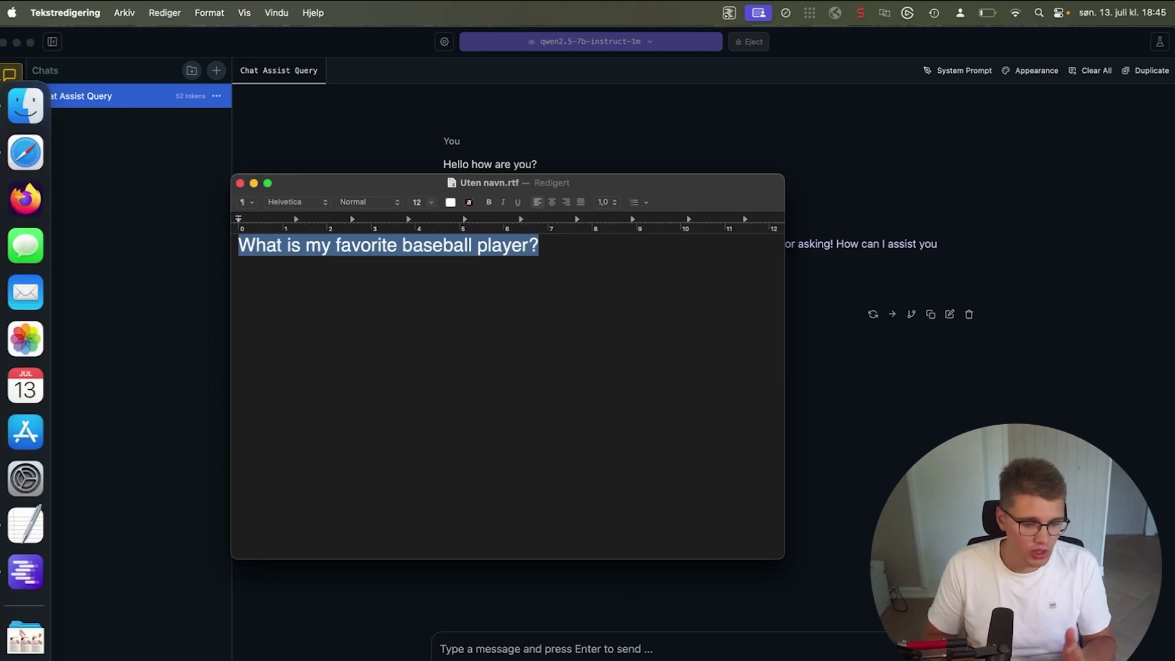
- Open cnn.com in a new Safari tab and open the miraculous survivors article
{"action": "left_click", "coordinate": [24, 144]}
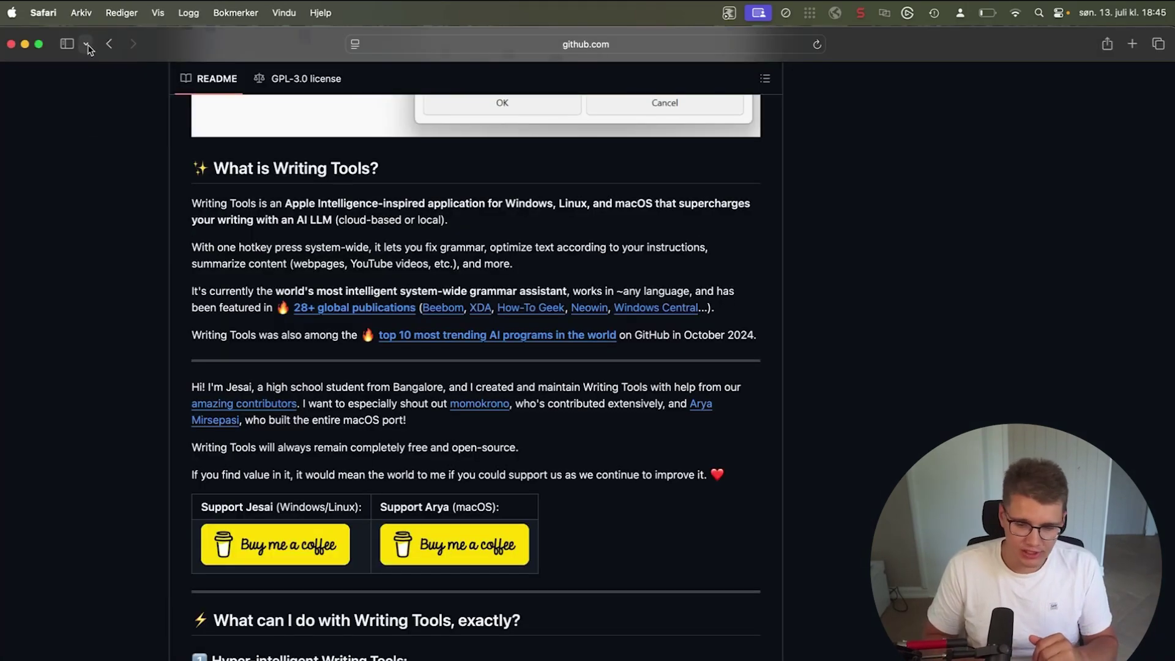
{"action": "key", "text": "super+t"}
{"action": "type", "text": "cnn.com"}
{"action": "key", "text": "Return"}
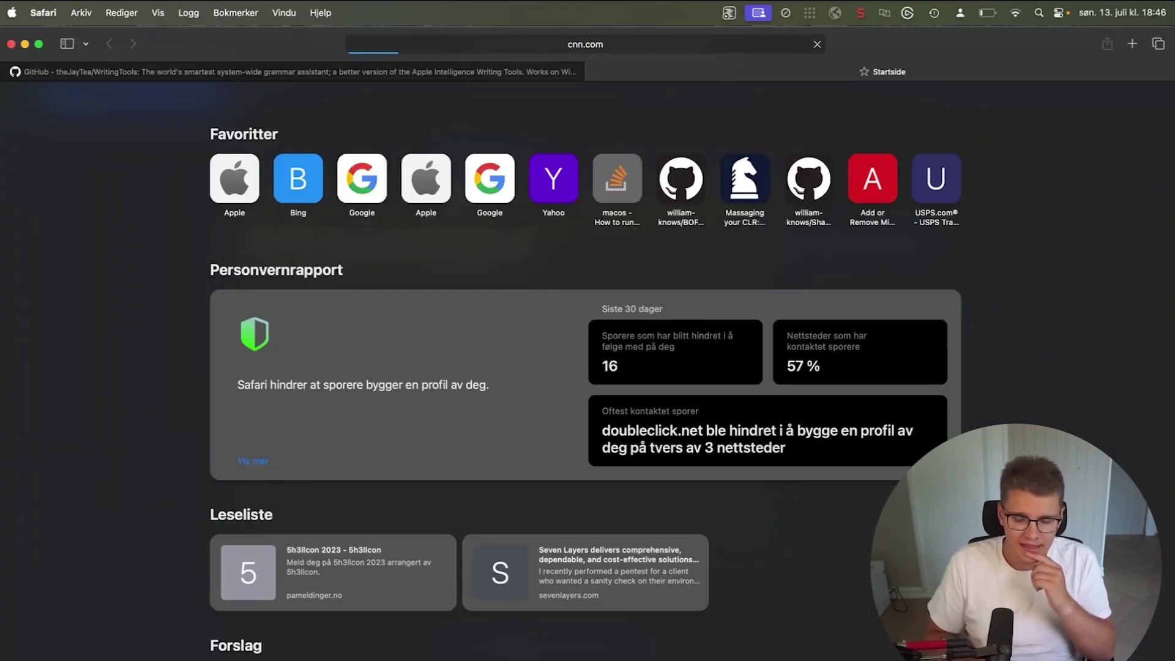
{"action": "scroll", "coordinate": [588, 465], "scroll_direction": "down", "scroll_amount": 5}
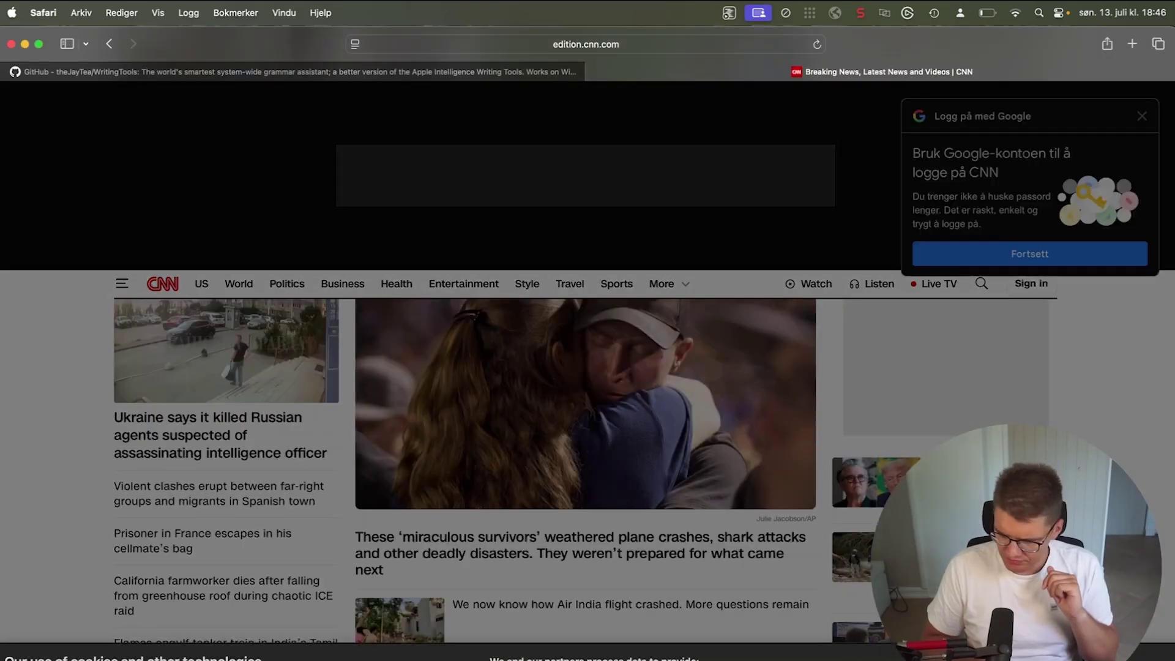
{"action": "left_click", "coordinate": [1142, 115]}
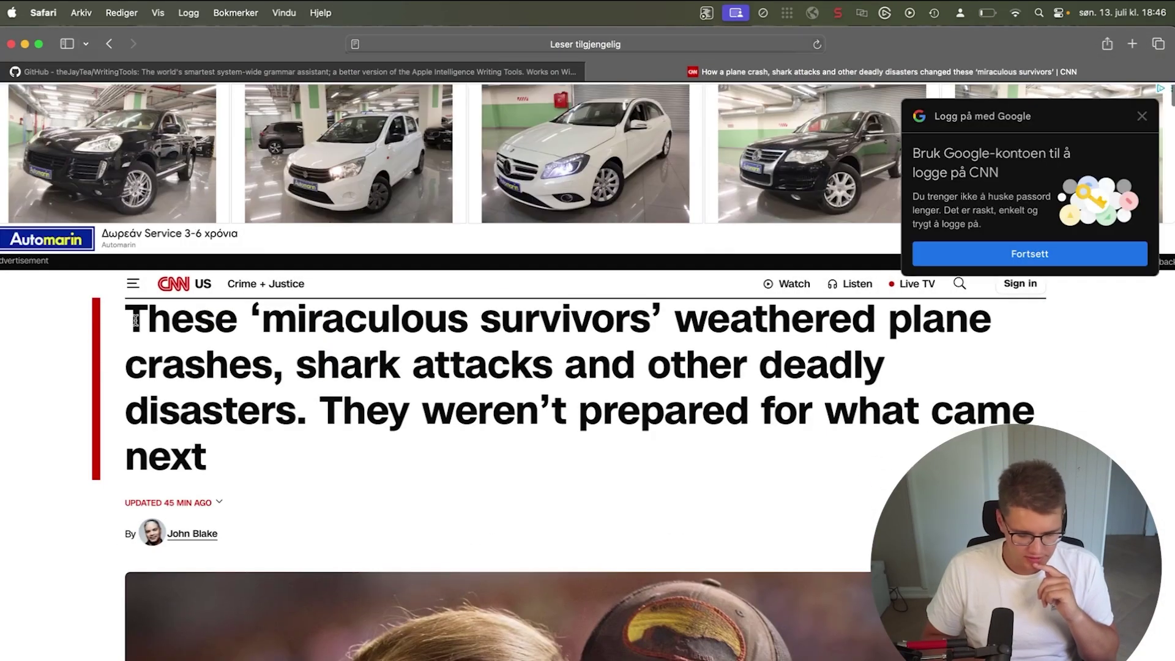
- Select the article from its headline to 'how to move forward.' and read its Writing Tools summary
{"action": "left_click_drag", "start_coordinate": [125, 303], "coordinate": [949, 559]}
{"action": "scroll", "coordinate": [560, 541], "scroll_direction": "down", "scroll_amount": 15}
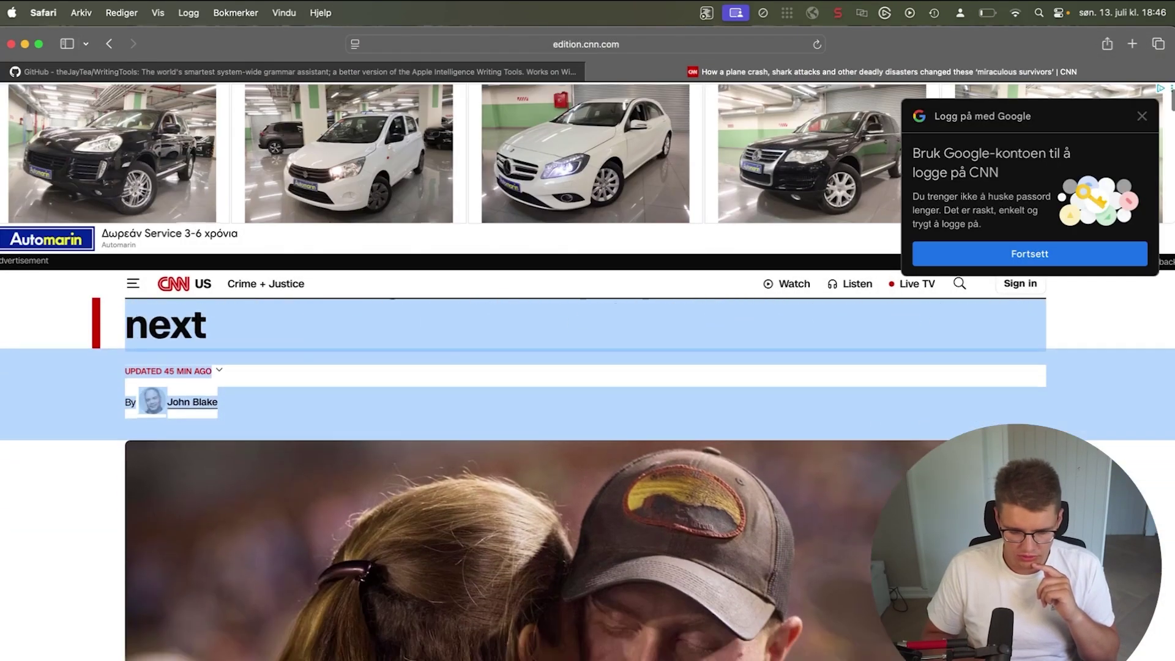
{"action": "scroll", "coordinate": [561, 545], "scroll_direction": "down", "scroll_amount": 15}
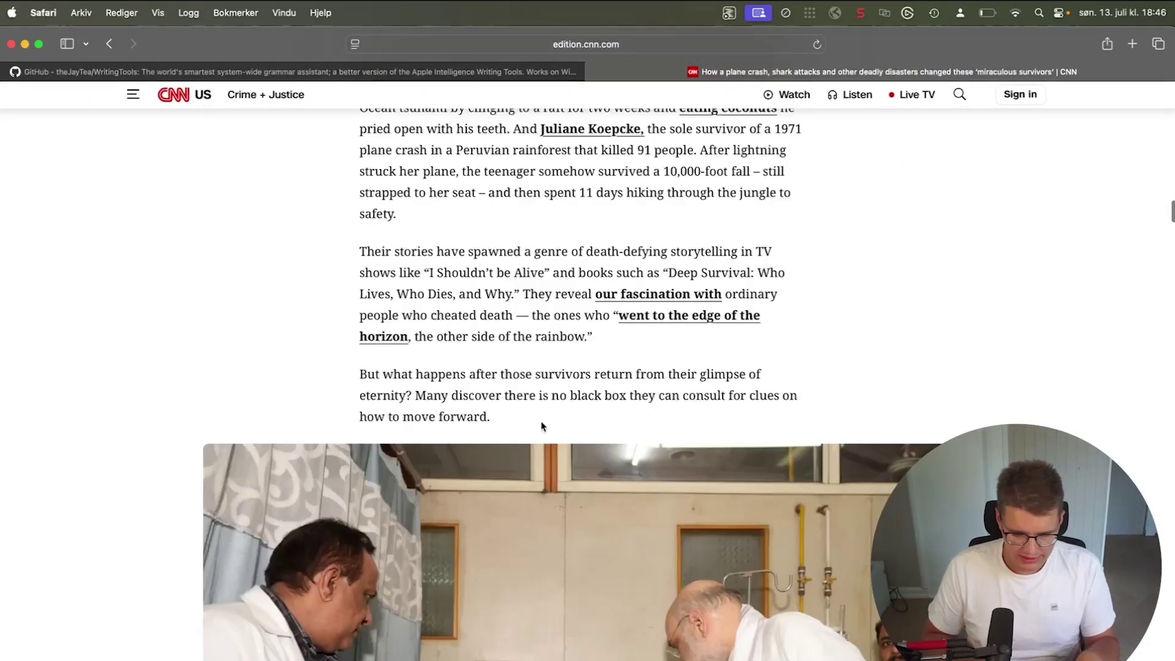
{"action": "left_click", "coordinate": [541, 427], "text": "shift"}
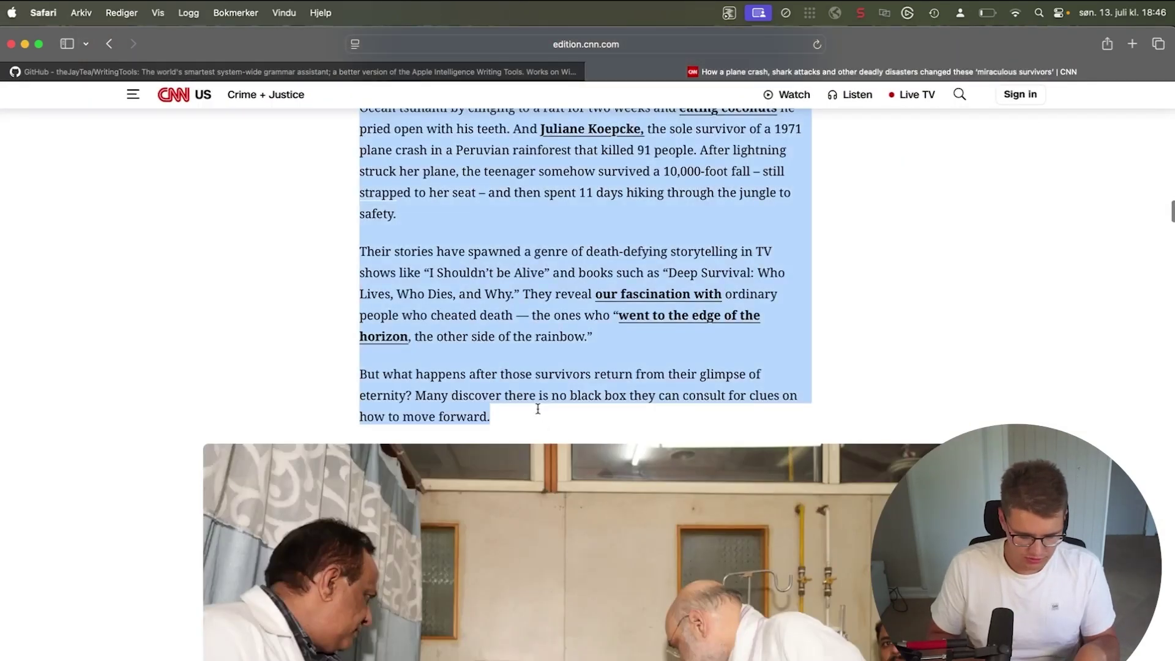
{"action": "key", "text": "ctrl+space"}
{"action": "left_click", "coordinate": [776, 591]}
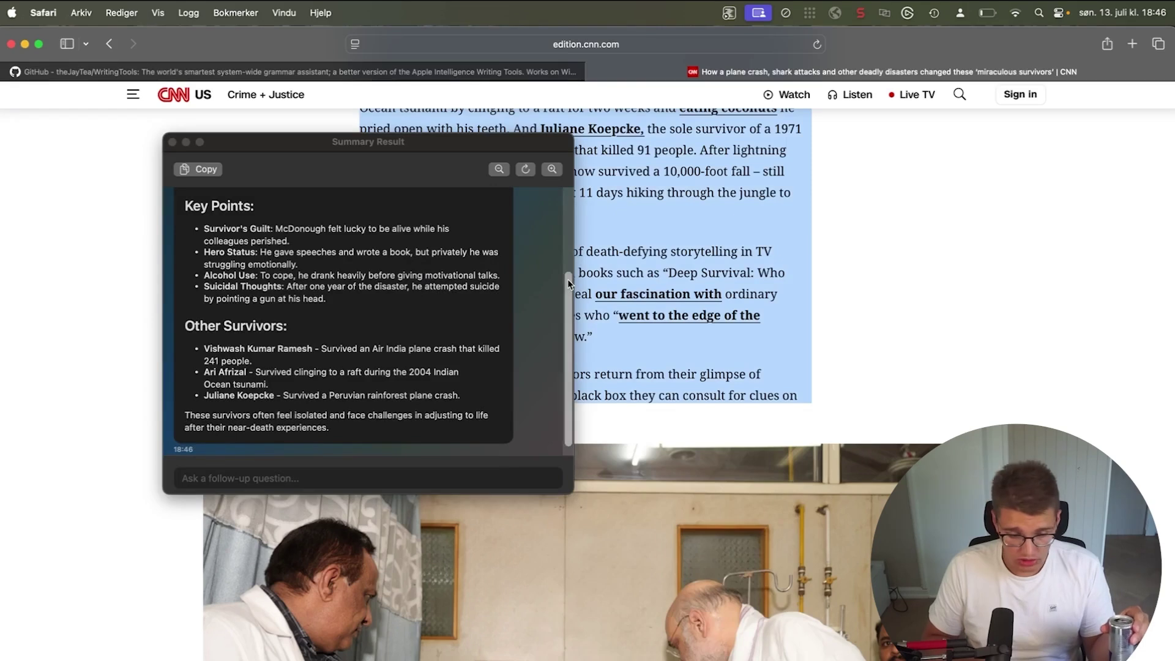
{"action": "scroll", "coordinate": [436, 399], "scroll_direction": "up", "scroll_amount": 5}
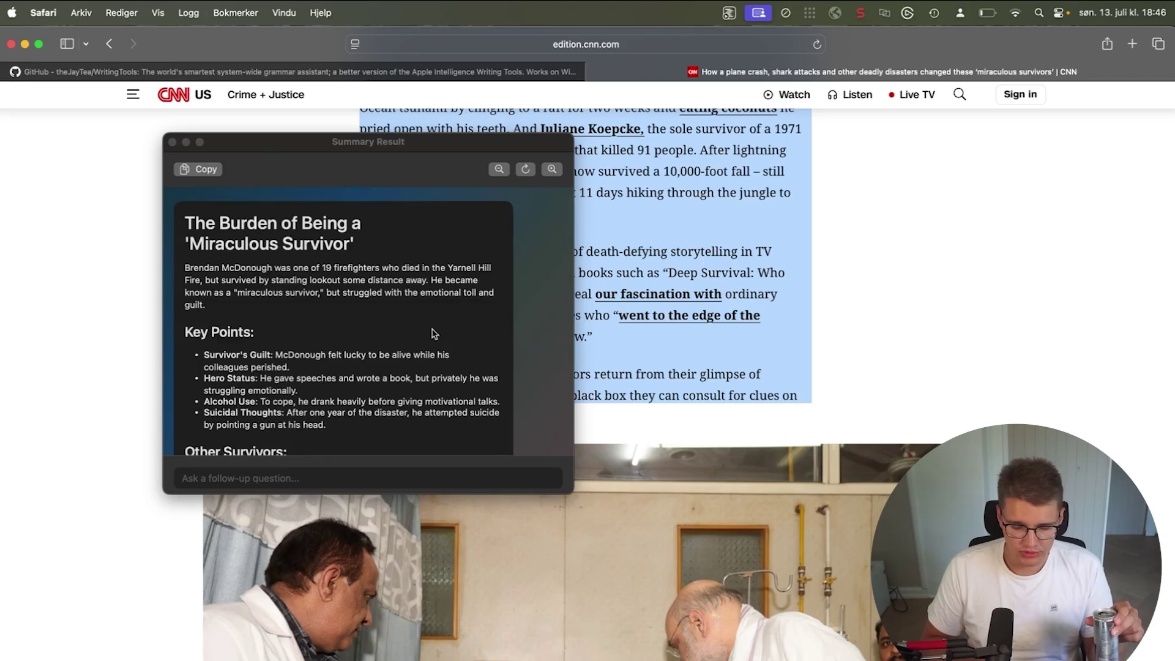
{"action": "scroll", "coordinate": [432, 335], "scroll_direction": "down", "scroll_amount": 4}
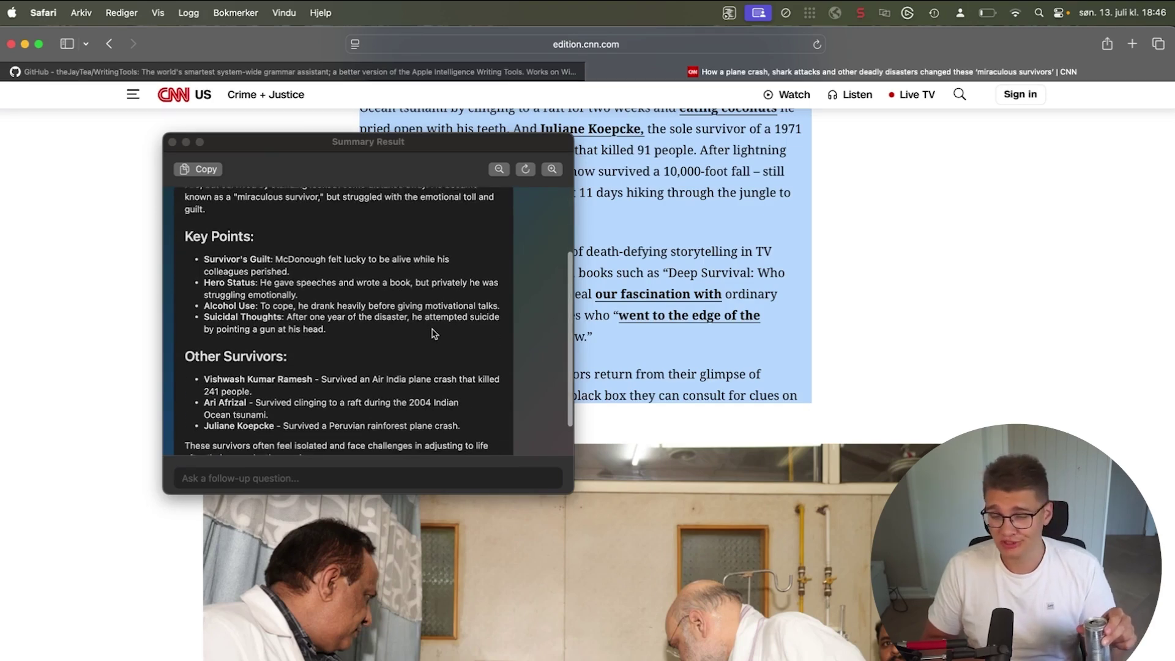
{"action": "scroll", "coordinate": [433, 334], "scroll_direction": "down", "scroll_amount": 2}
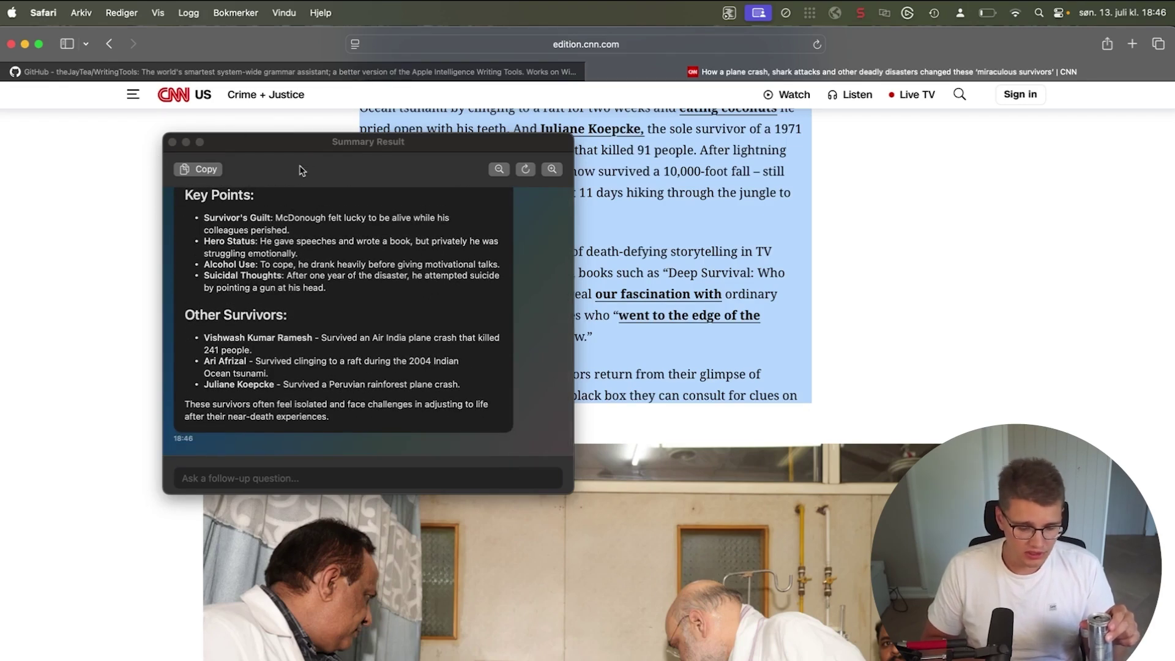
- Close the summary and bring Writing Tools back up over the selected article text
{"action": "left_click", "coordinate": [172, 142]}
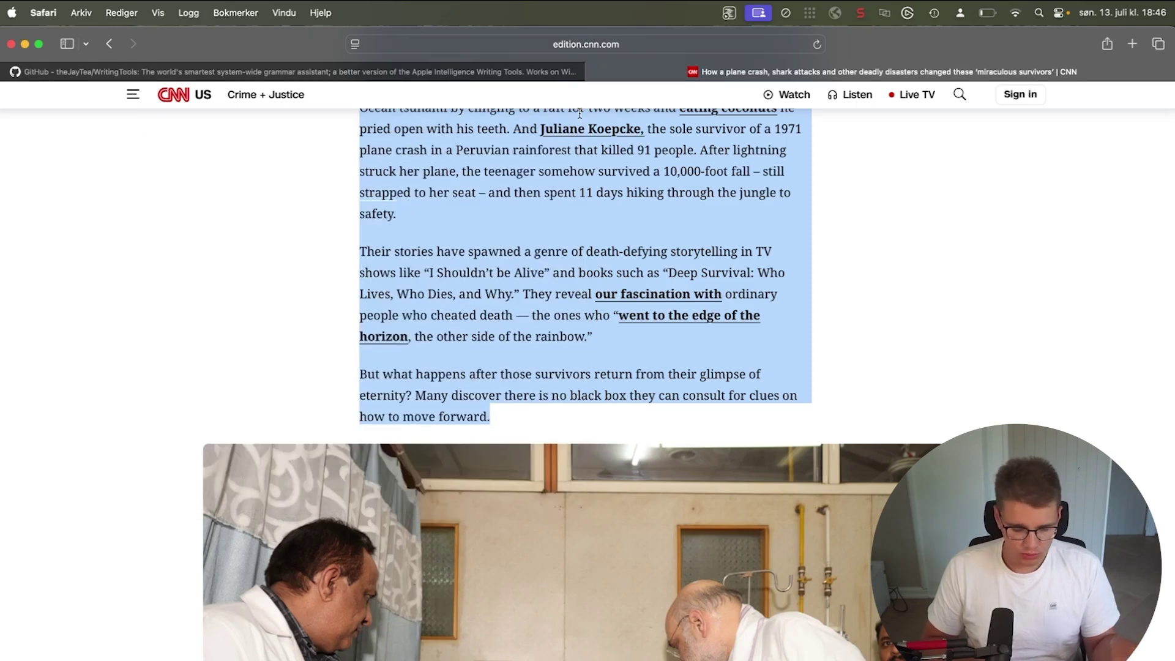
{"action": "key", "text": "alt+space"}
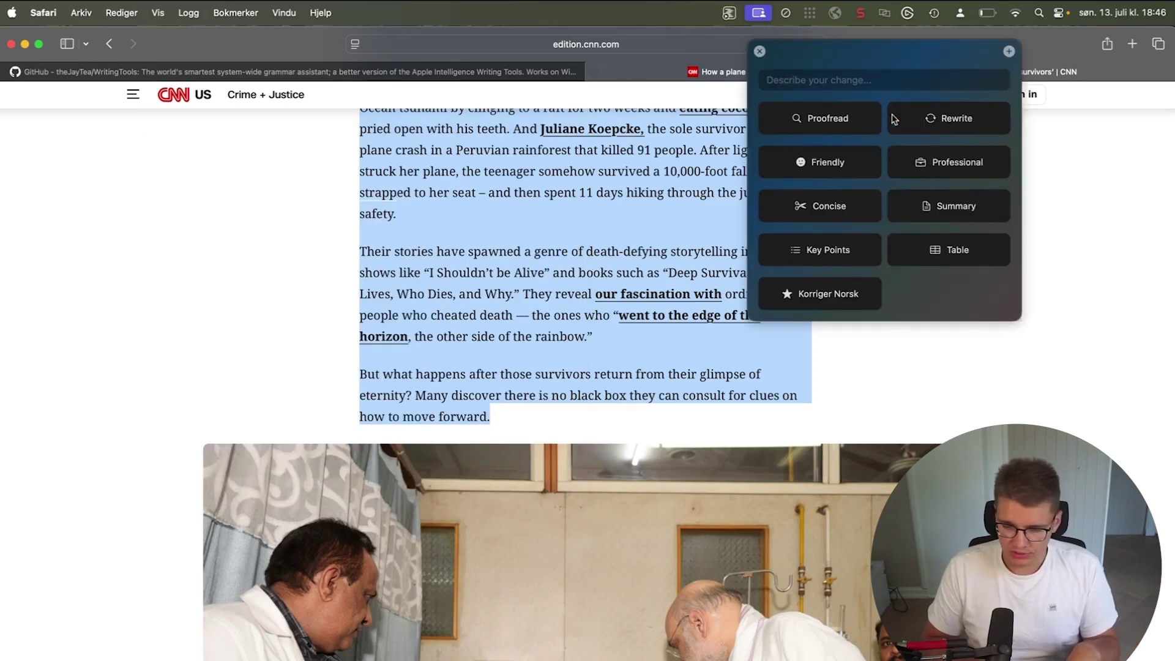
{"action": "left_click_drag", "start_coordinate": [883, 58], "coordinate": [510, 181]}
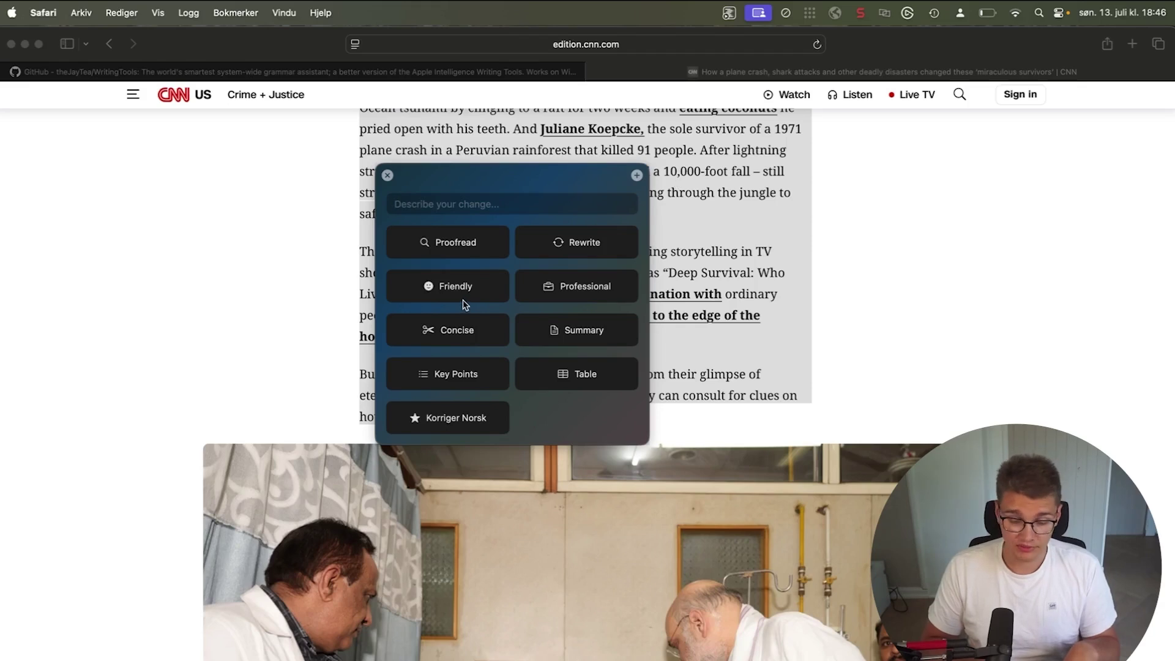
- Open the custom commands list, start a new command, then cancel it
{"action": "left_click", "coordinate": [636, 176]}
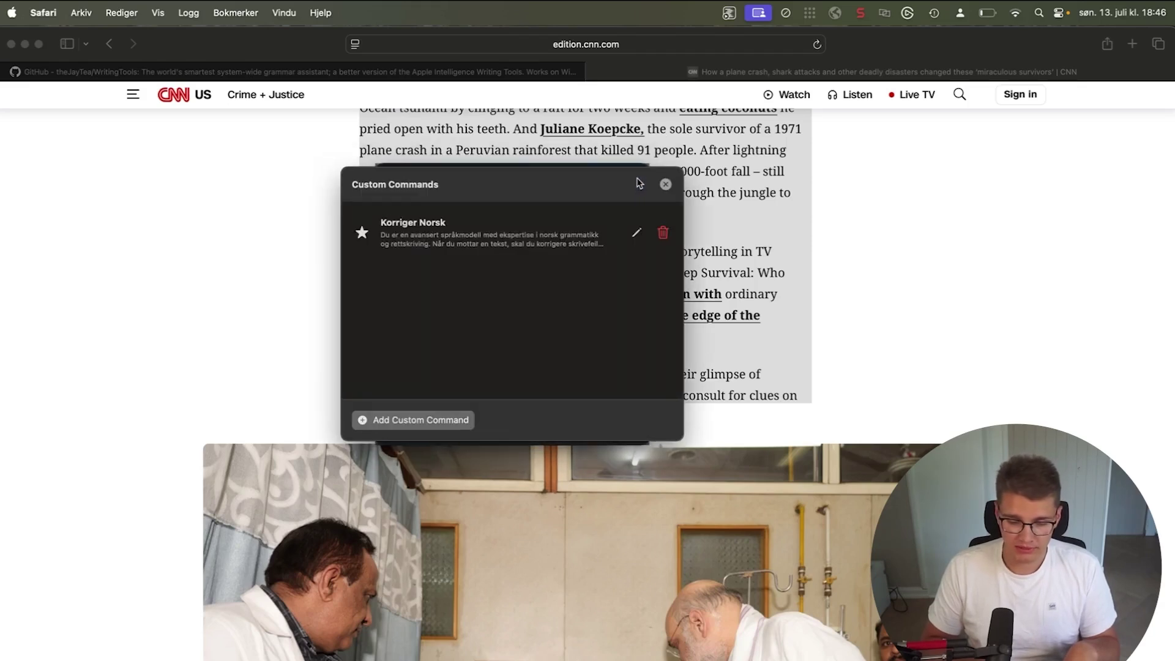
{"action": "left_click", "coordinate": [423, 419]}
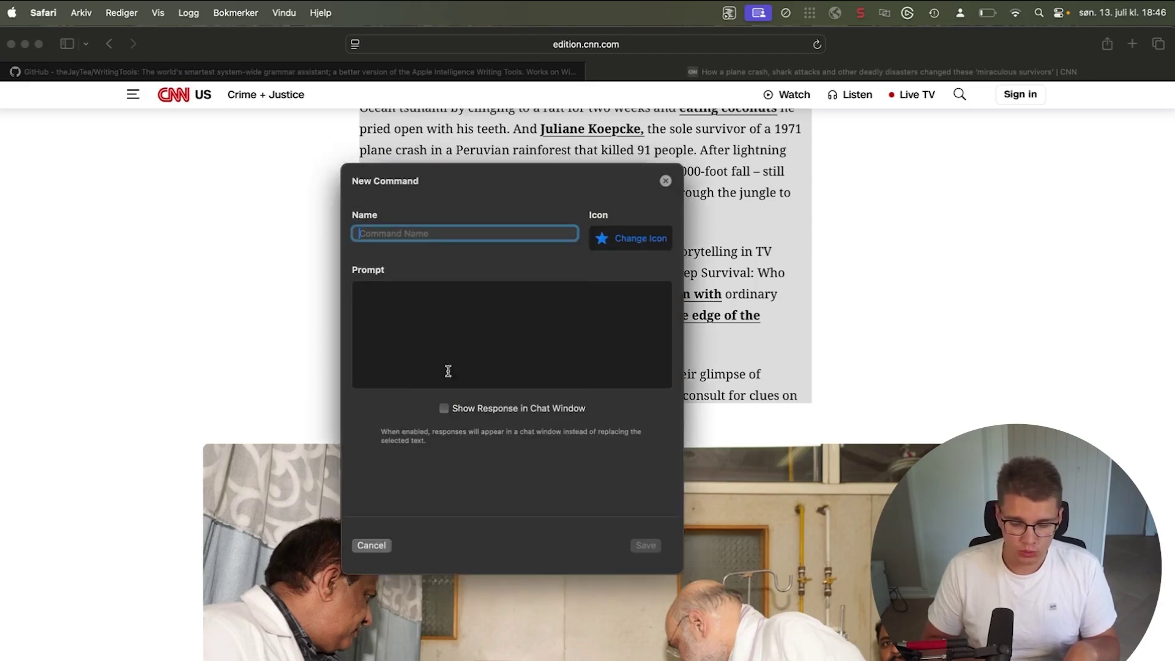
{"action": "left_click", "coordinate": [490, 299]}
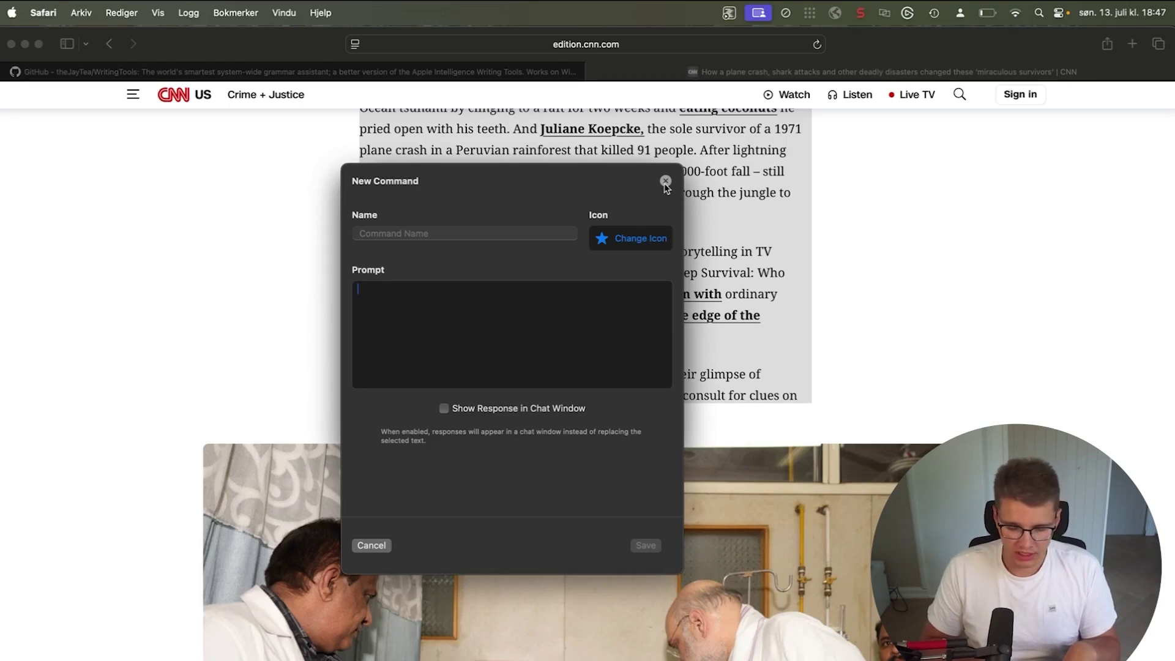
{"action": "left_click", "coordinate": [665, 182]}
{"action": "left_click", "coordinate": [666, 178]}
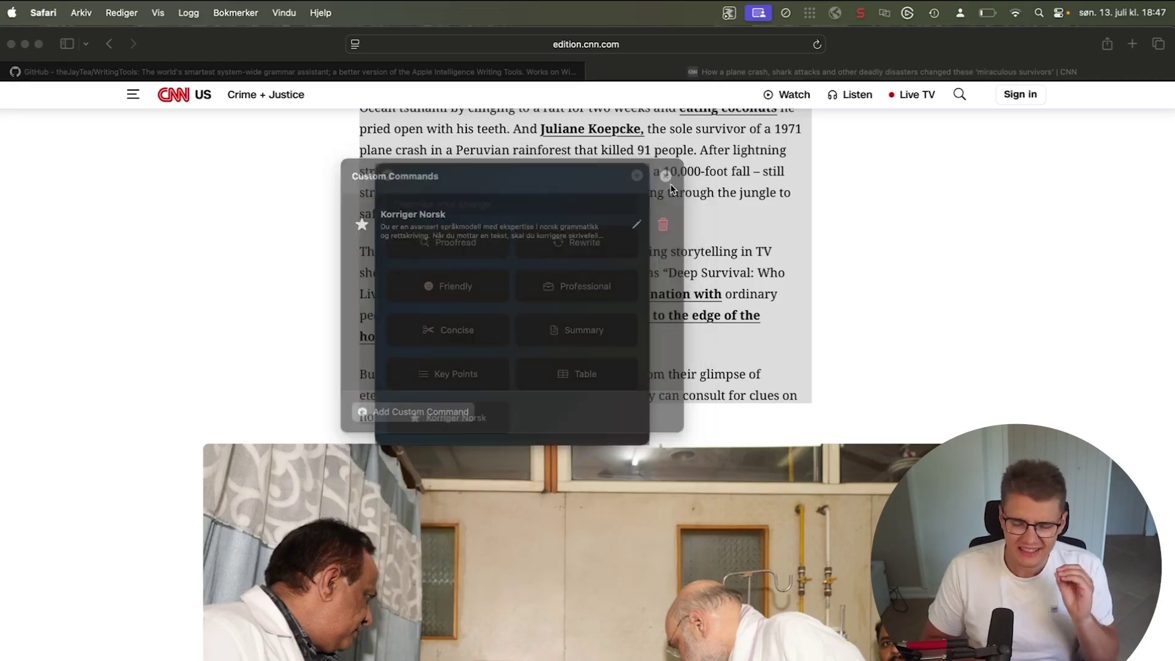
- Position the Writing Tools panel to the right of the selected article text
{"action": "left_click_drag", "start_coordinate": [563, 201], "coordinate": [676, 175]}
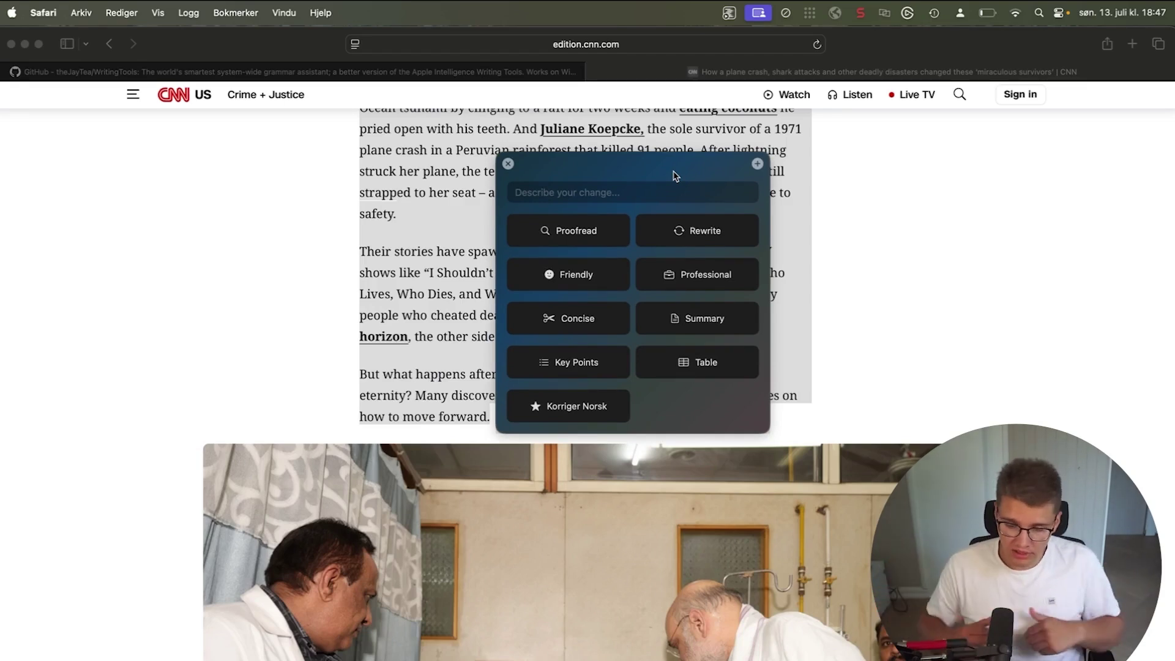
{"action": "left_click_drag", "start_coordinate": [675, 176], "coordinate": [579, 173]}
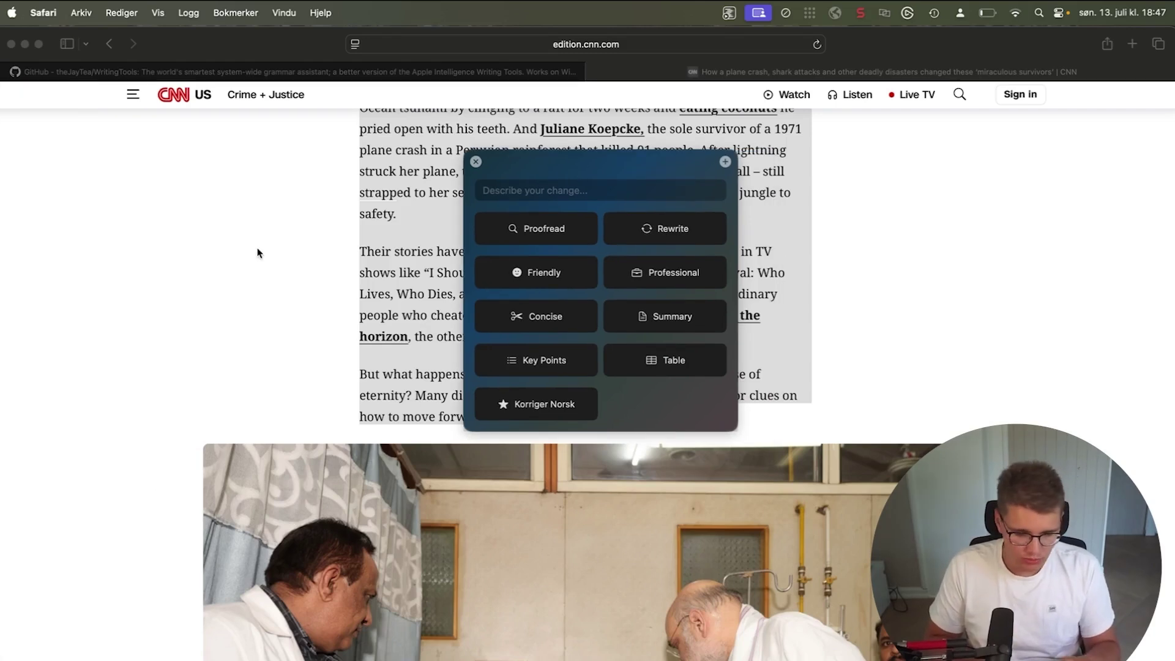
{"action": "left_click", "coordinate": [471, 250]}
- Move the Writing Tools panel aside, switch to TextEdit and delete the old question
{"action": "left_click_drag", "start_coordinate": [622, 165], "coordinate": [881, 169]}
{"action": "mouse_move", "coordinate": [12, 287]}
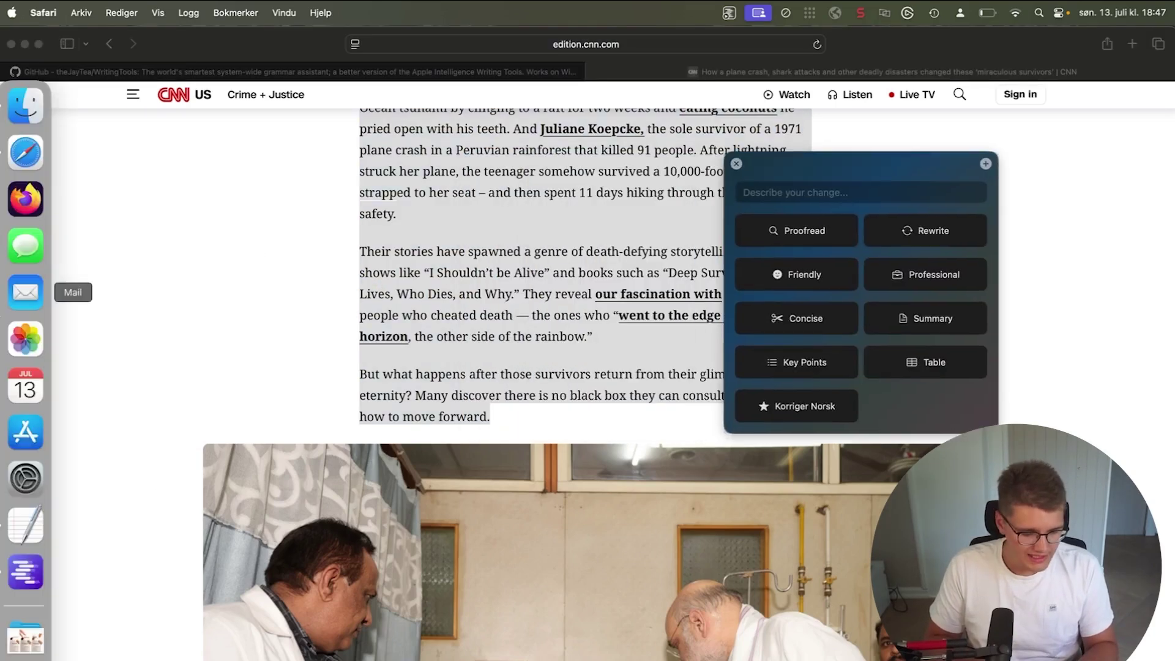
{"action": "left_click", "coordinate": [25, 524]}
{"action": "key", "text": "alt+BackSpace"}
{"action": "key", "text": "alt+BackSpace"}
{"action": "key", "text": "alt+BackSpace"}
{"action": "key", "text": "alt+BackSpace"}
{"action": "key", "text": "alt+BackSpace"}
{"action": "key", "text": "alt+BackSpace"}
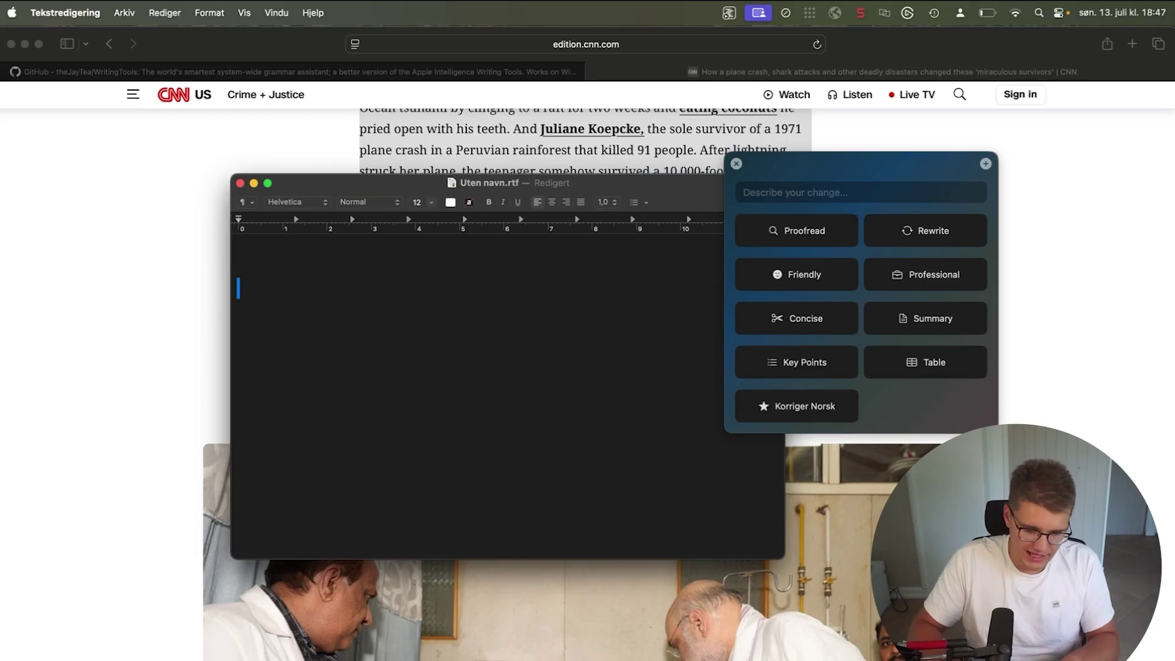
- Type the two-line rant about your work being called bad, ending 'are you blind?'
{"action": "type", "text": "So fir"}
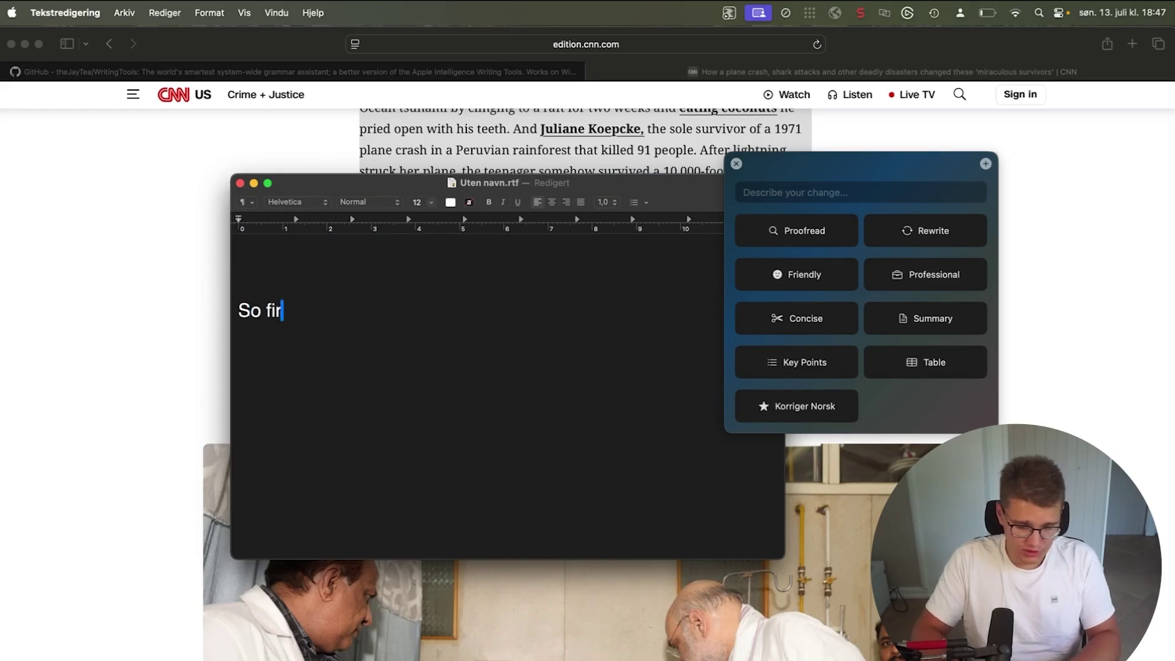
{"action": "type", "text": "st of all, fuck yo"}
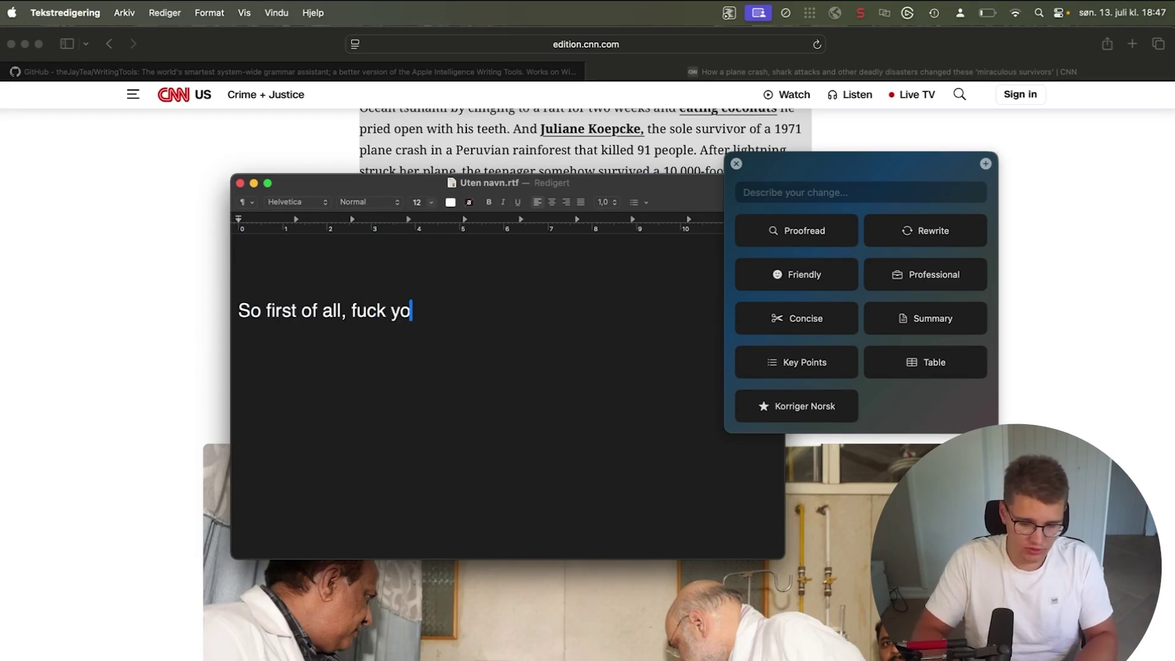
{"action": "type", "text": "u, i hate how y"}
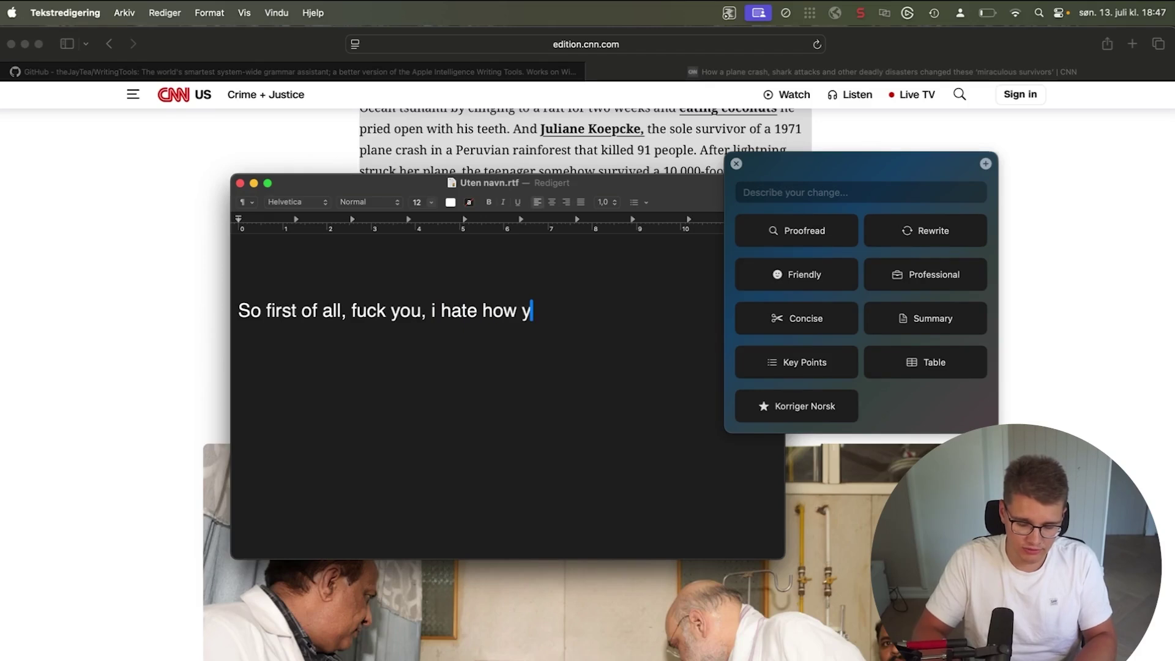
{"action": "type", "text": "ou told me m"}
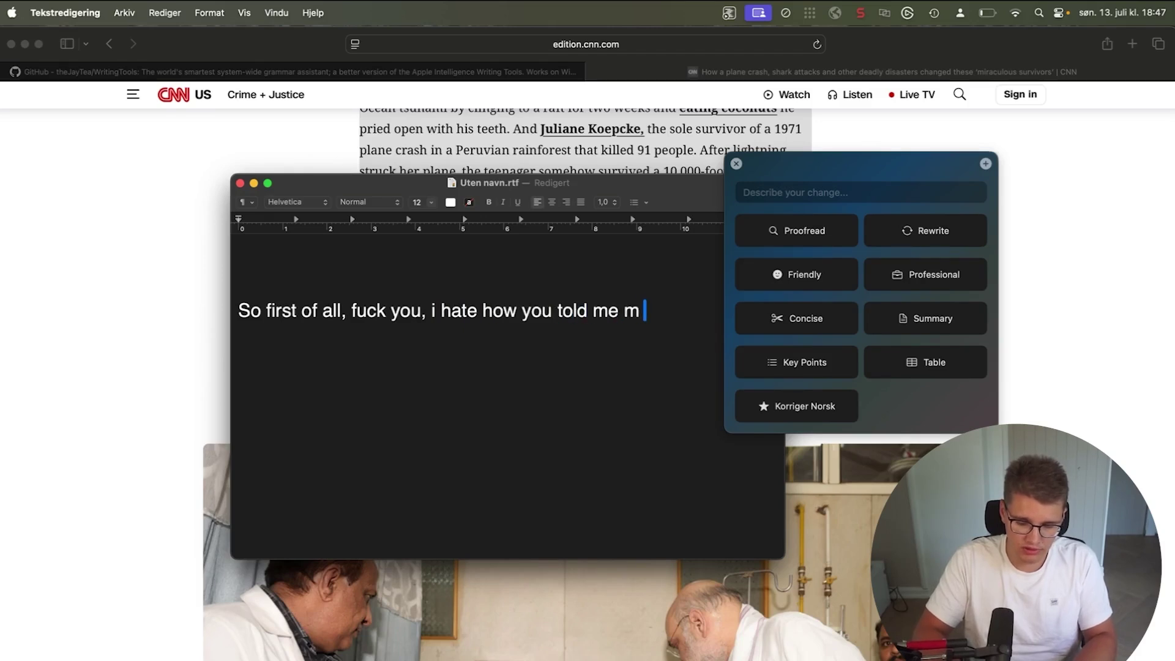
{"action": "key", "text": "BackSpace"}
{"action": "type", "text": "y work a"}
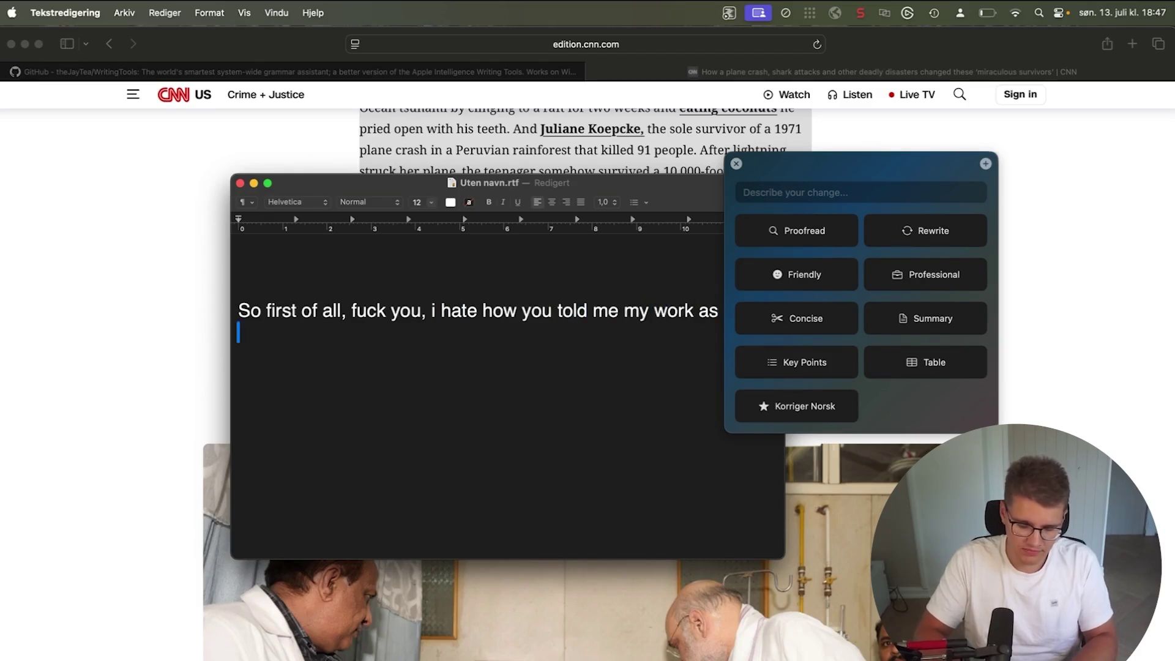
{"action": "type", "text": "s"}
{"action": "left_click_drag", "start_coordinate": [575, 213], "coordinate": [354, 223]}
{"action": "type", "text": "bad."}
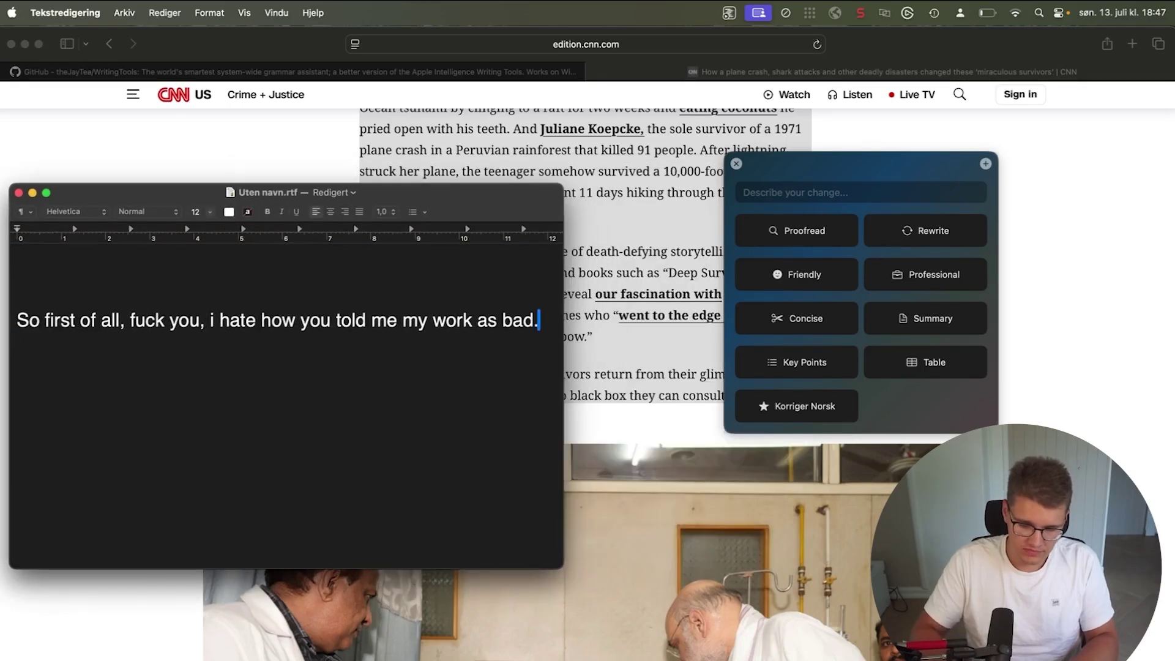
{"action": "key", "text": "Return"}
{"action": "type", "text": "I did in "}
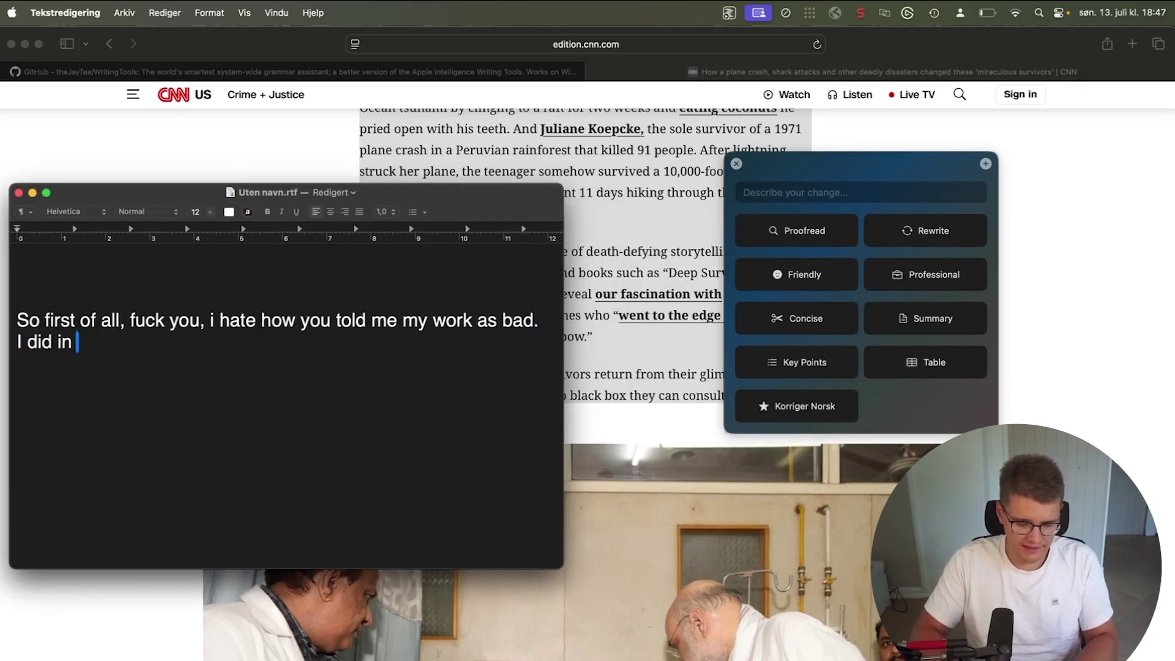
{"action": "type", "text": "fact follow the g"}
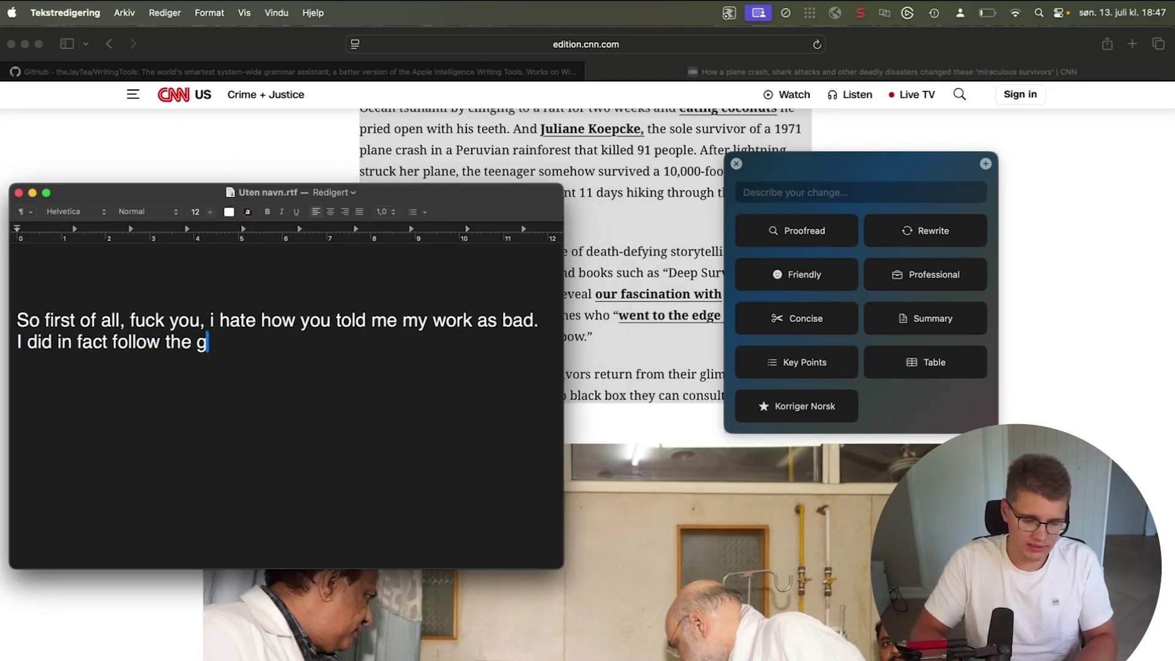
{"action": "type", "text": "uidelines, how "}
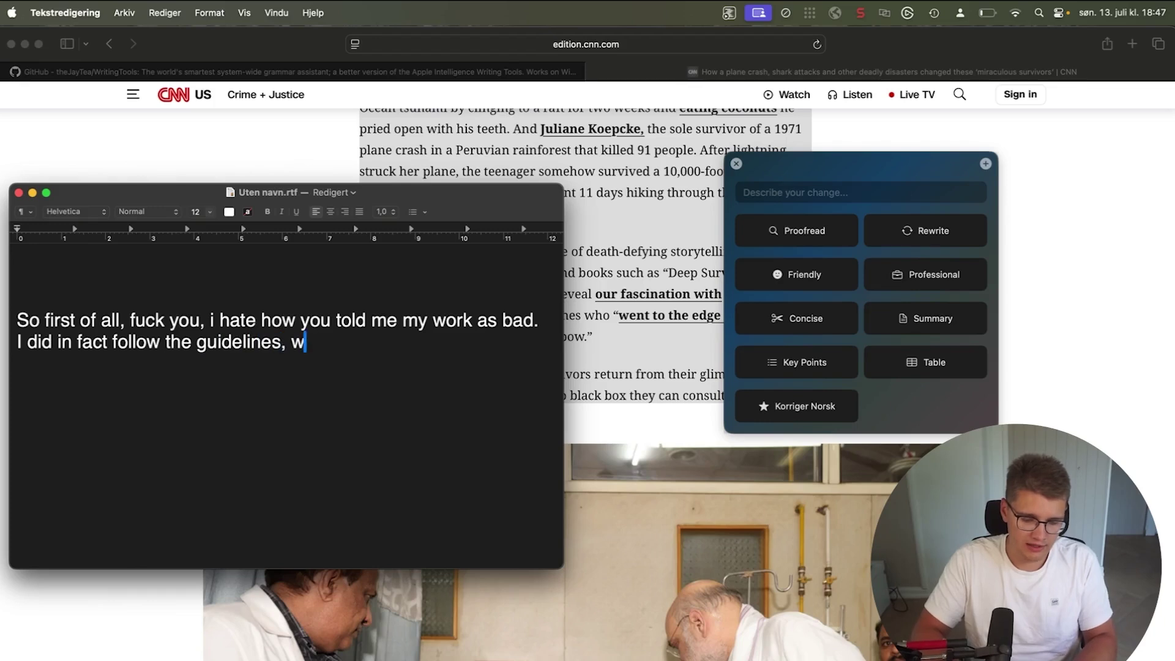
{"action": "type", "text": "can you "}
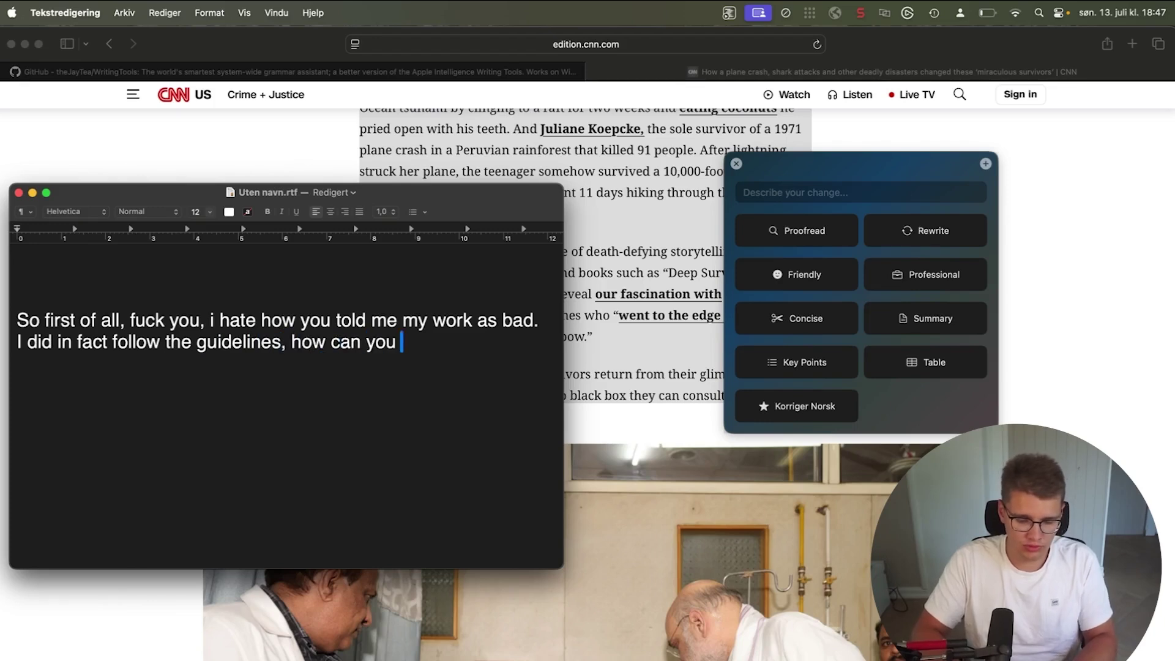
{"action": "type", "text": "not see this, a"}
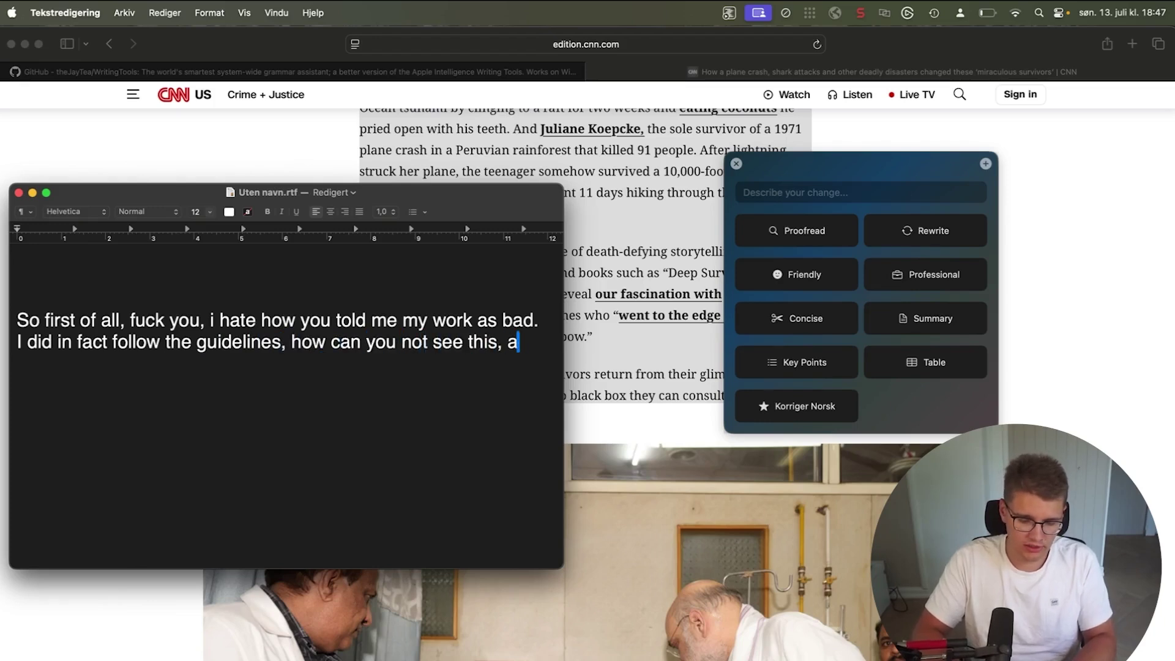
{"action": "type", "text": "re you blind?"}
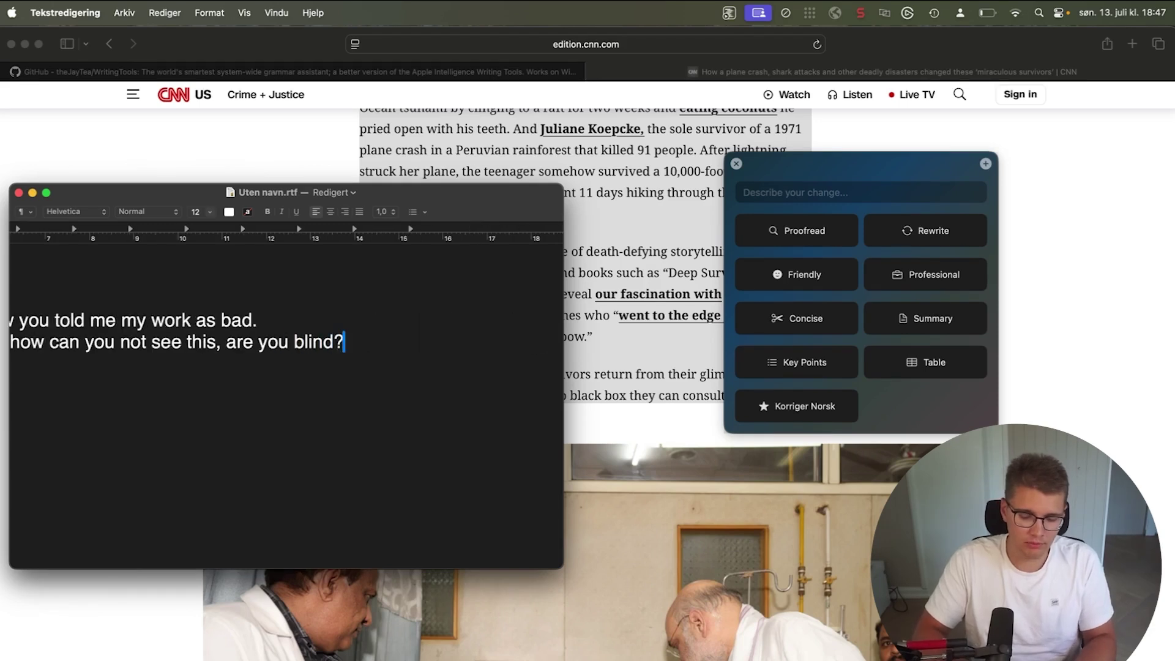
{"action": "left_click_drag", "start_coordinate": [562, 568], "coordinate": [737, 609]}
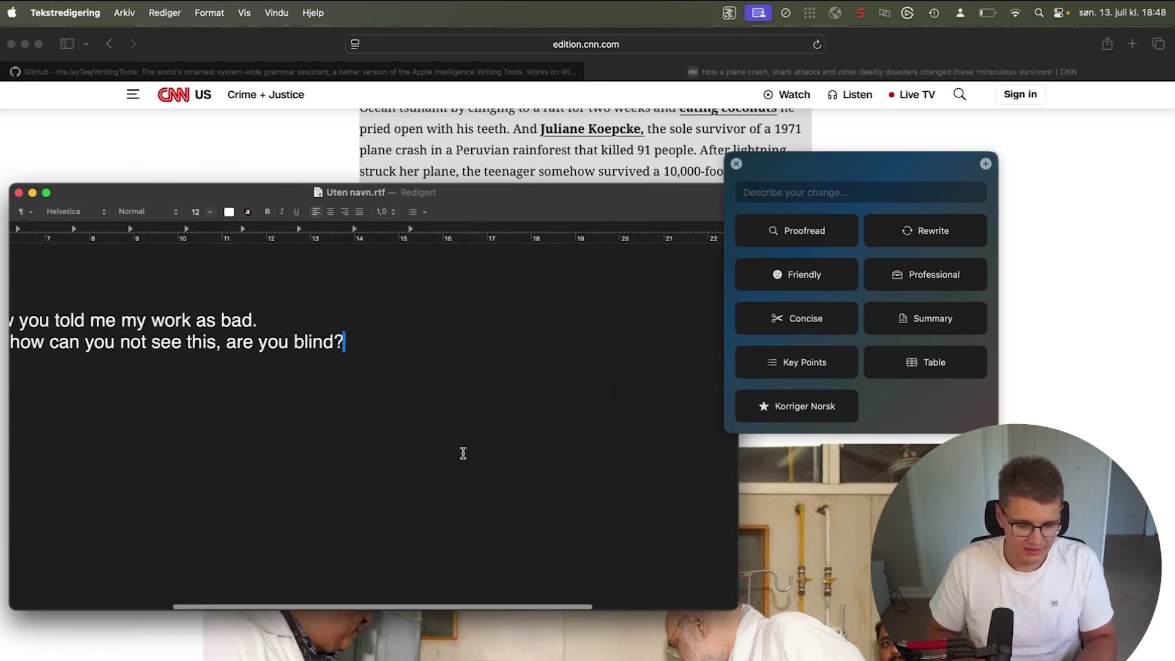
- Select and copy the whole two-line message, then proofread it with Writing Tools
{"action": "key", "text": "super+shift+Left"}
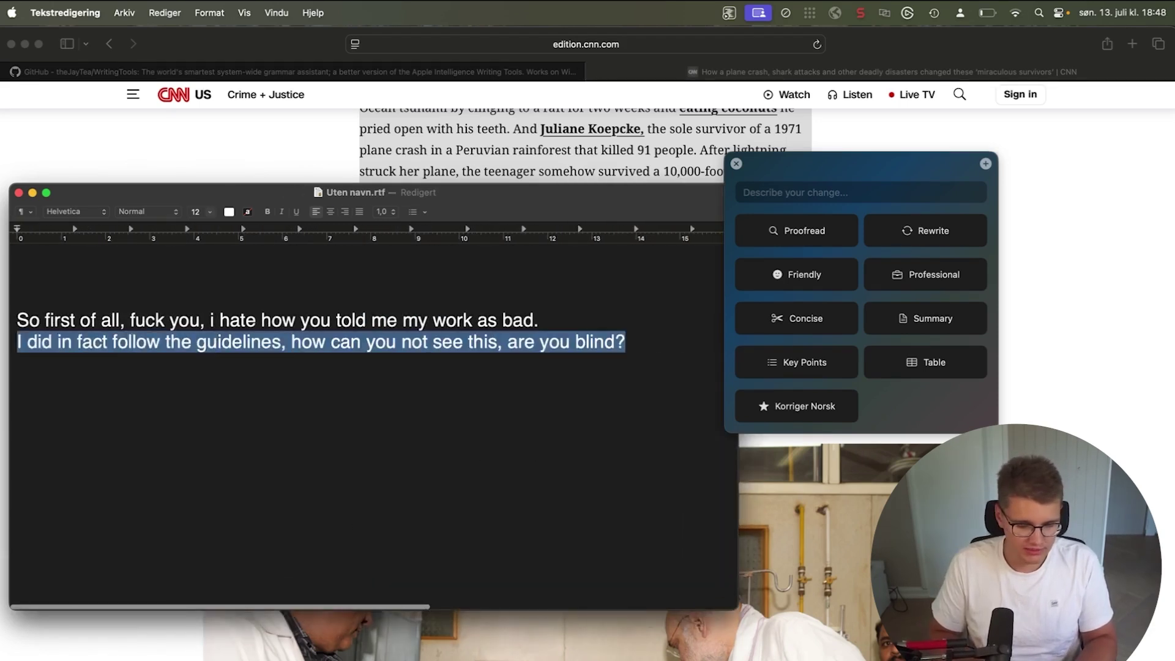
{"action": "key", "text": "shift+Up"}
{"action": "left_click", "coordinate": [736, 164]}
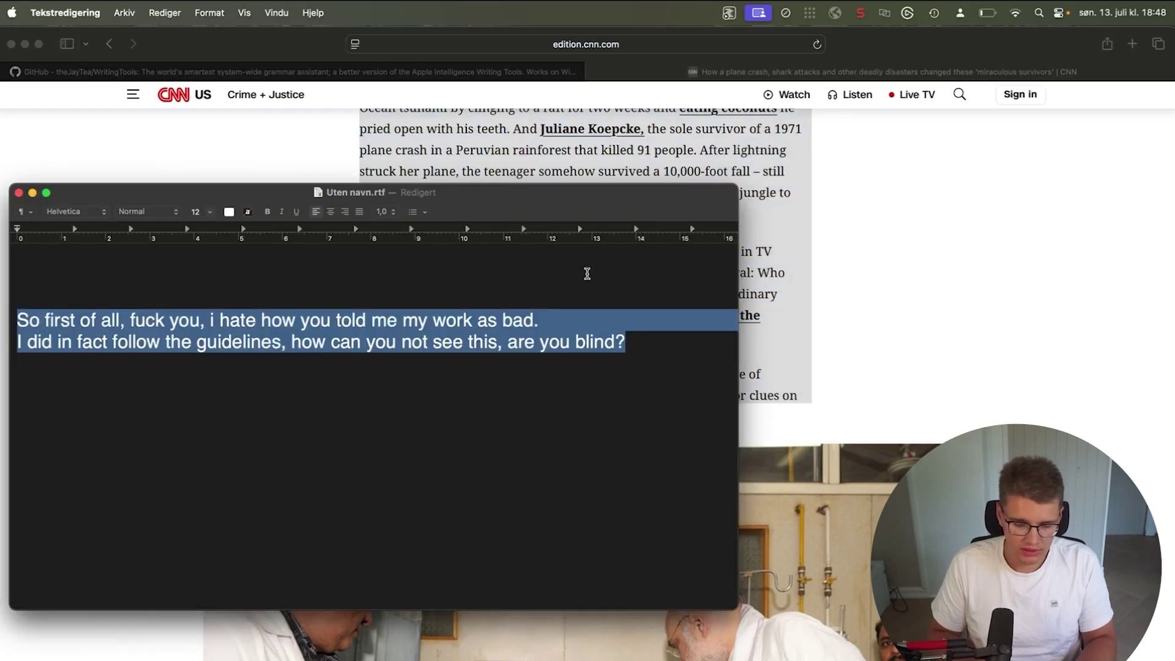
{"action": "left_click", "coordinate": [621, 348]}
{"action": "key", "text": "super+shift+Left"}
{"action": "key", "text": "shift+Up"}
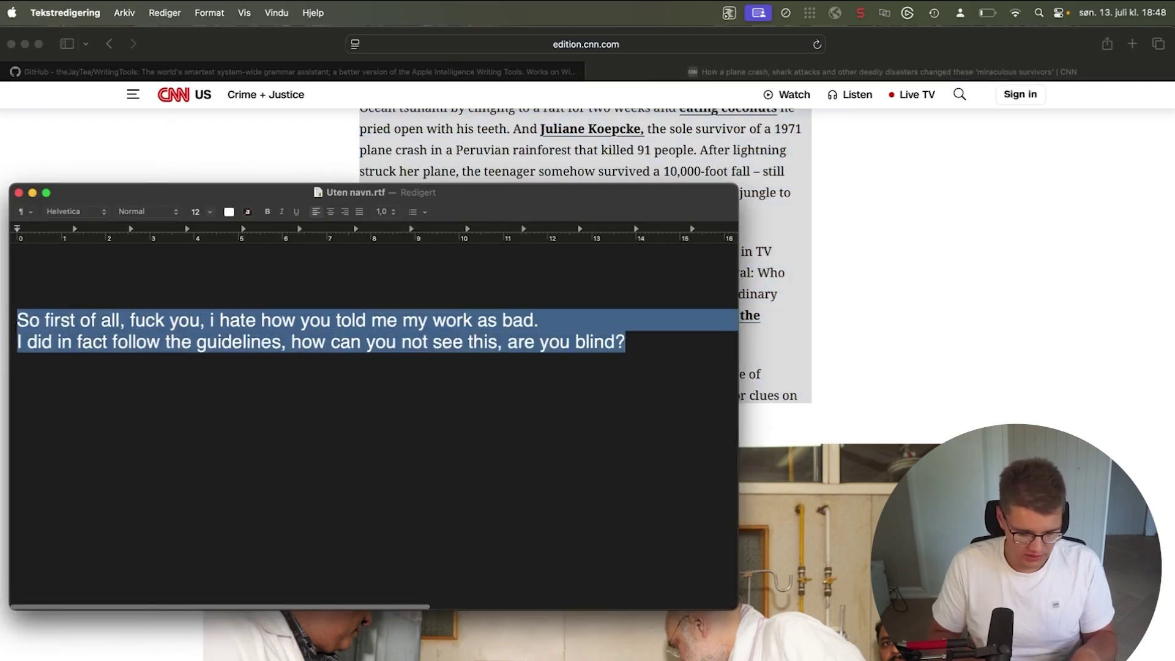
{"action": "key", "text": "super+c"}
{"action": "key", "text": "ctrl+space"}
{"action": "left_click", "coordinate": [92, 420]}
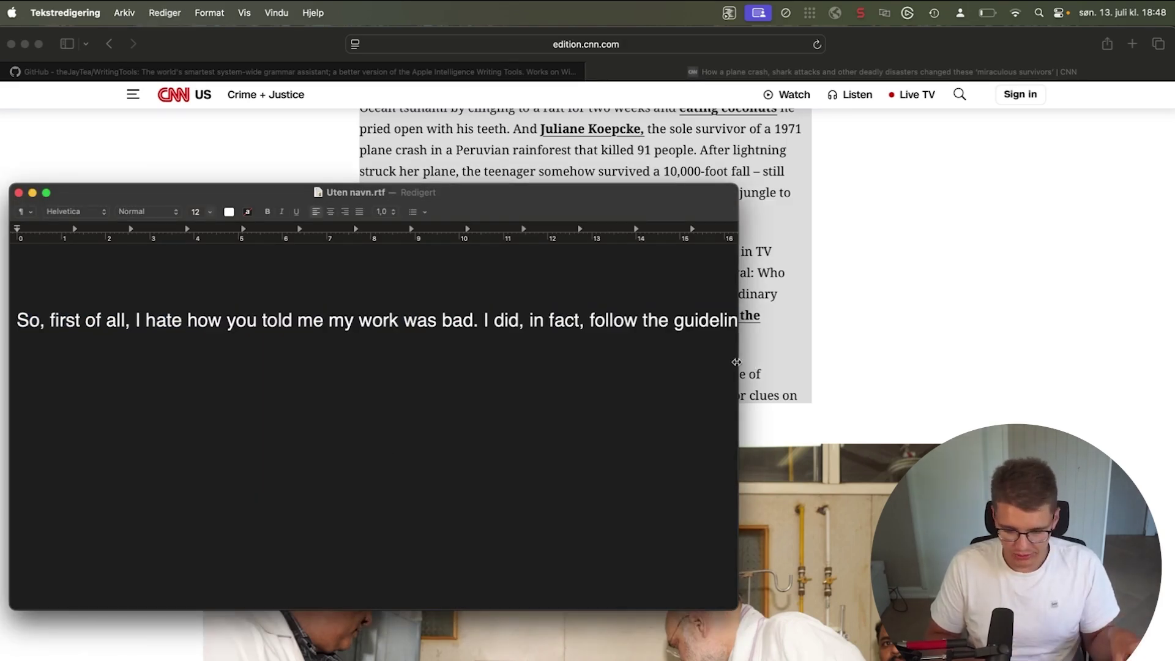
- Rewrite the proofread text in a Professional tone and break it after 'guidelines,'
{"action": "left_click_drag", "start_coordinate": [736, 362], "coordinate": [109, 288]}
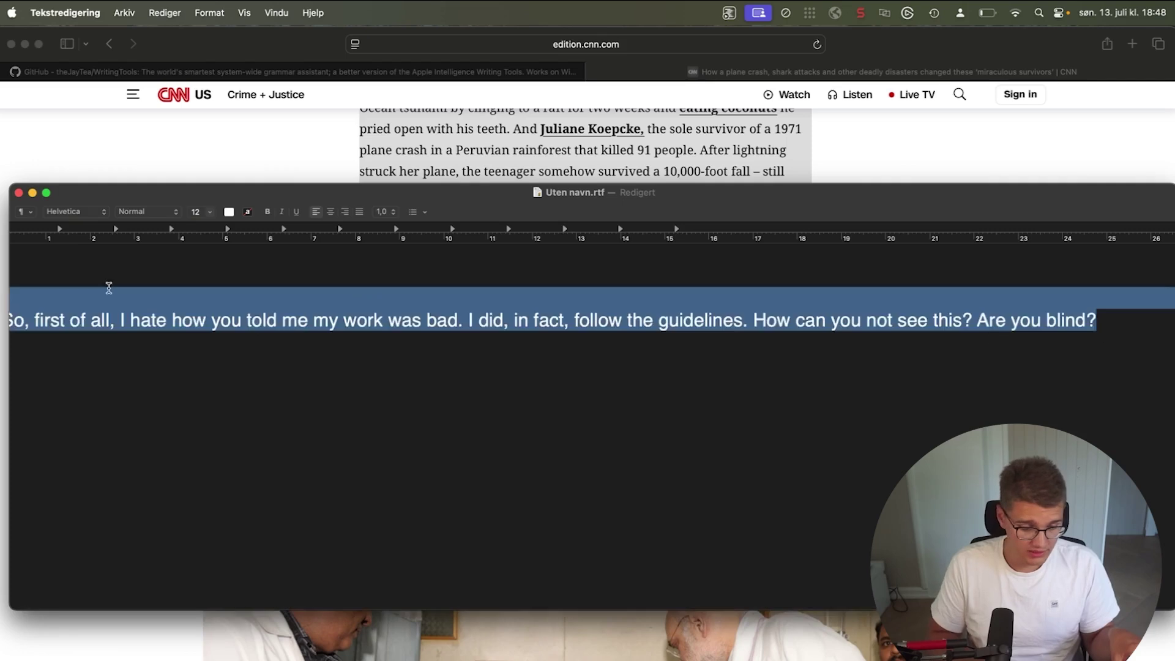
{"action": "key", "text": "ctrl+space"}
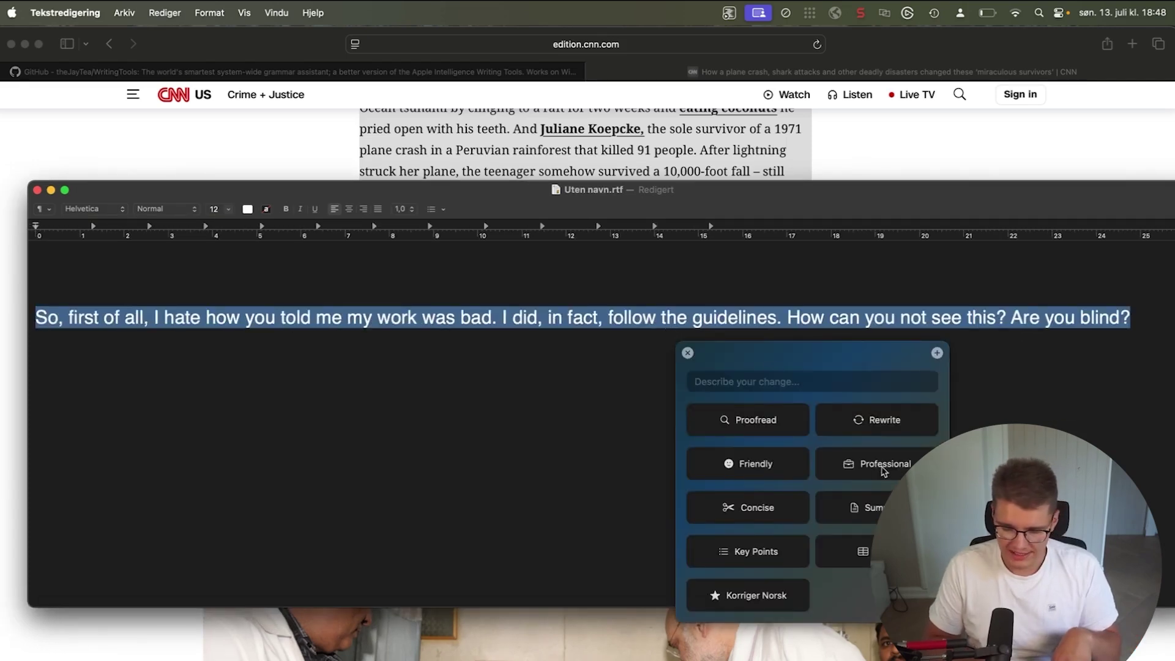
{"action": "left_click", "coordinate": [883, 468]}
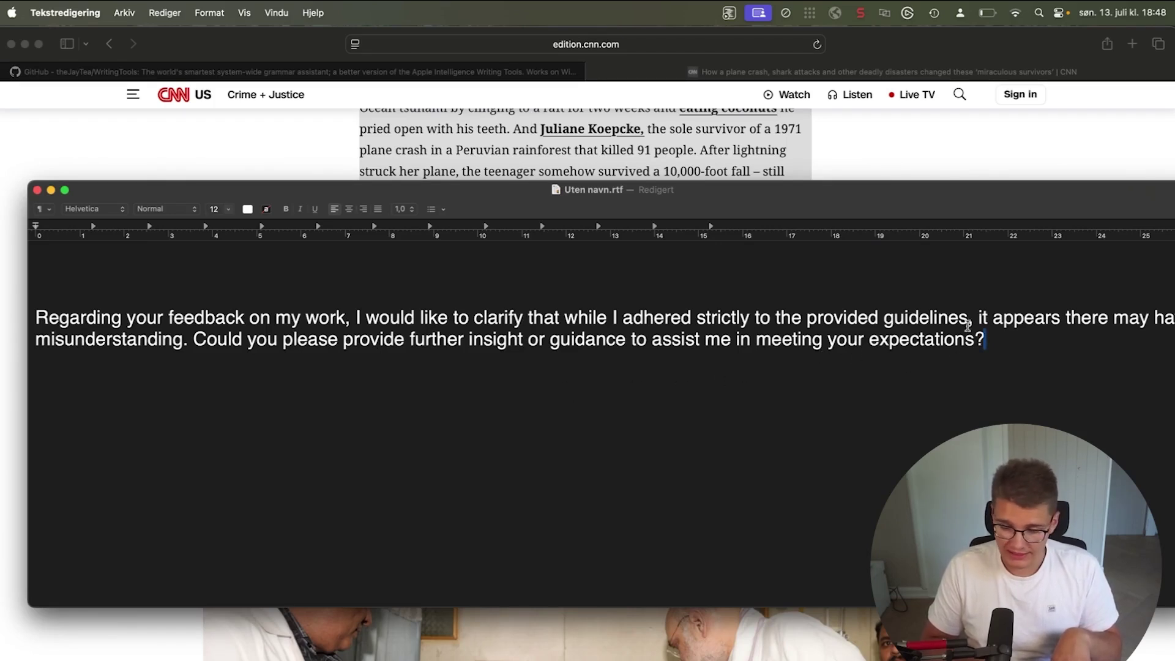
{"action": "left_click", "coordinate": [968, 325]}
{"action": "key", "text": "Return"}
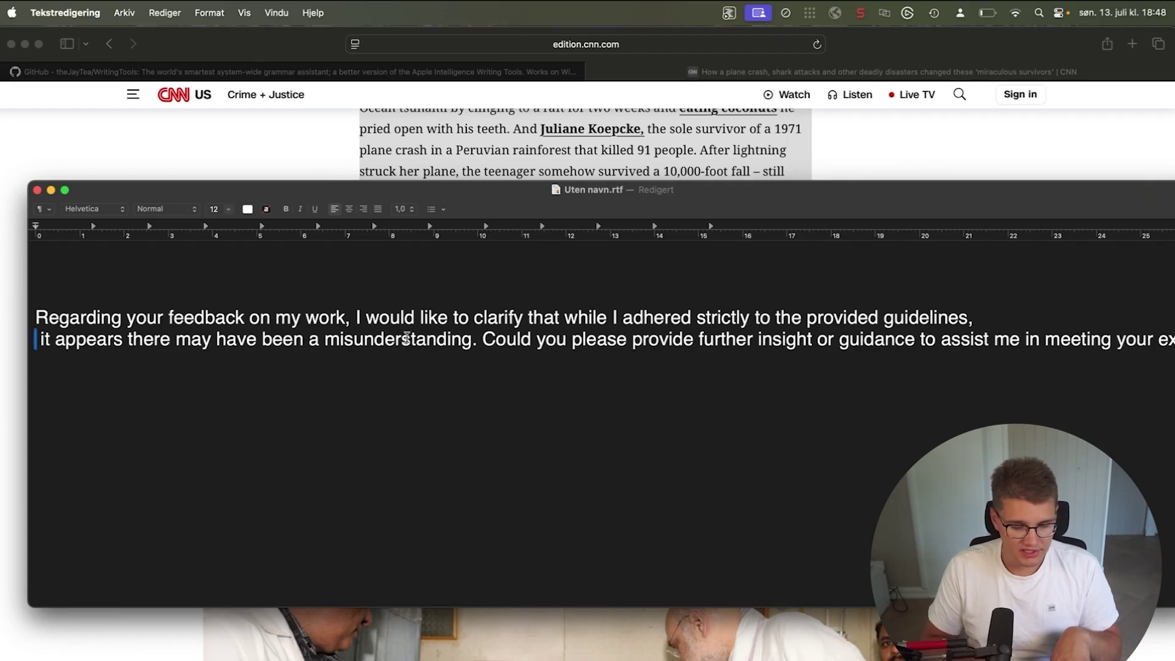
{"action": "left_click_drag", "start_coordinate": [887, 191], "coordinate": [853, 194]}
{"action": "scroll", "coordinate": [882, 327], "scroll_direction": "right", "scroll_amount": 3}
{"action": "scroll", "coordinate": [882, 330], "scroll_direction": "left", "scroll_amount": 3}
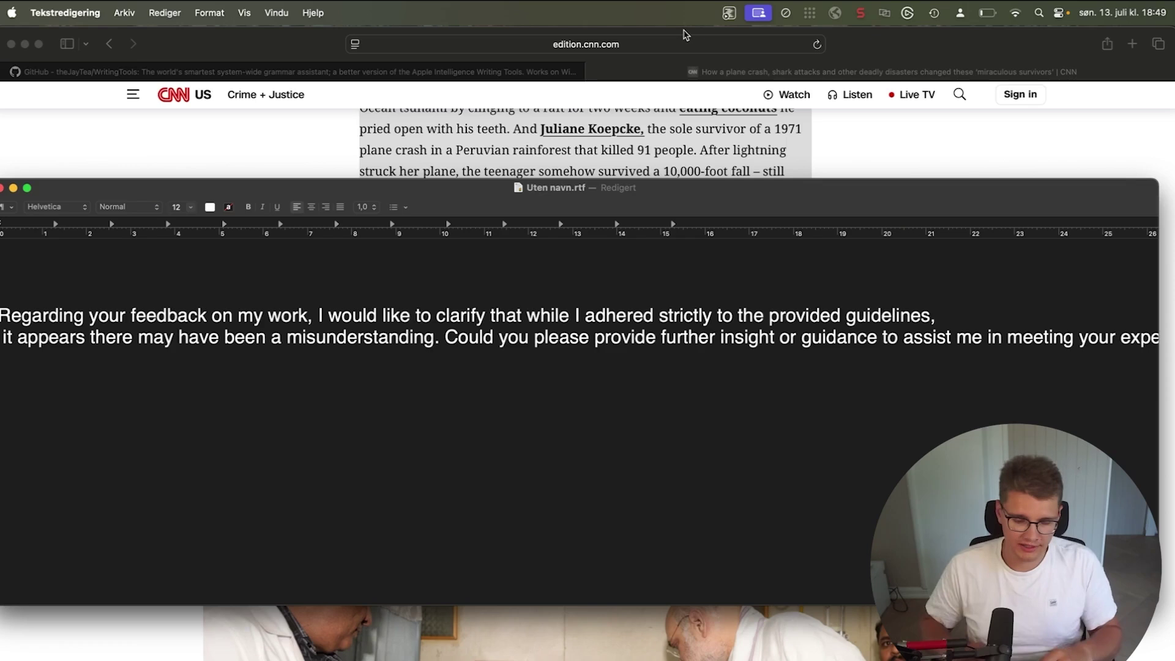
{"action": "left_click", "coordinate": [729, 12]}
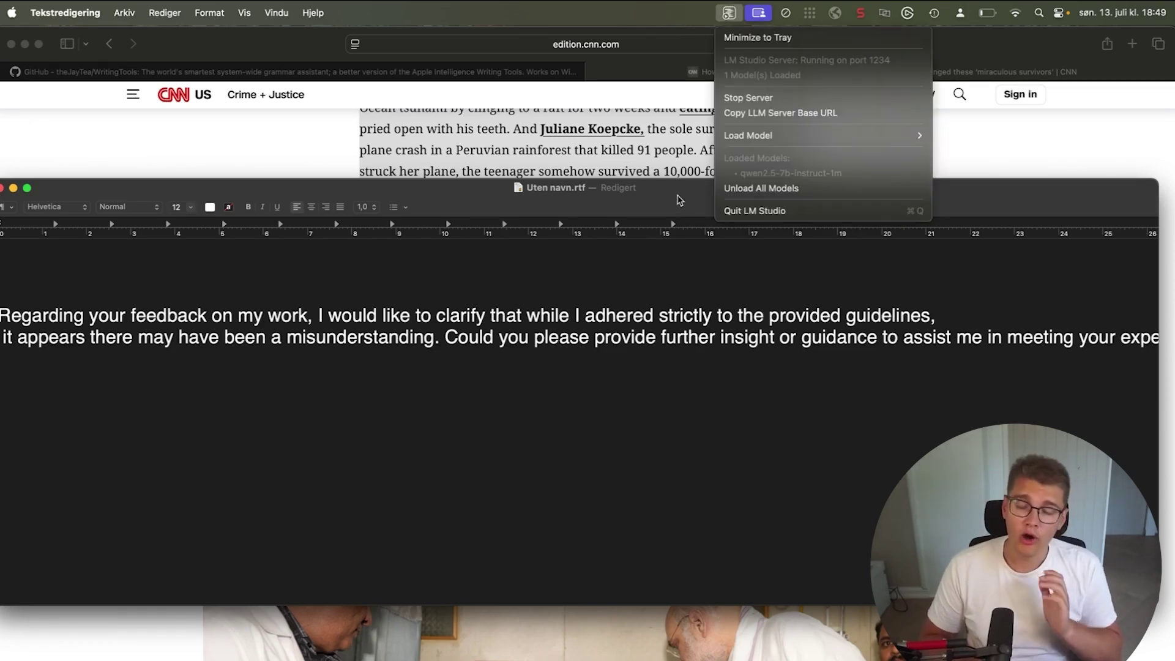
{"action": "left_click", "coordinate": [679, 200]}
{"action": "left_click_drag", "start_coordinate": [679, 200], "coordinate": [667, 205]}
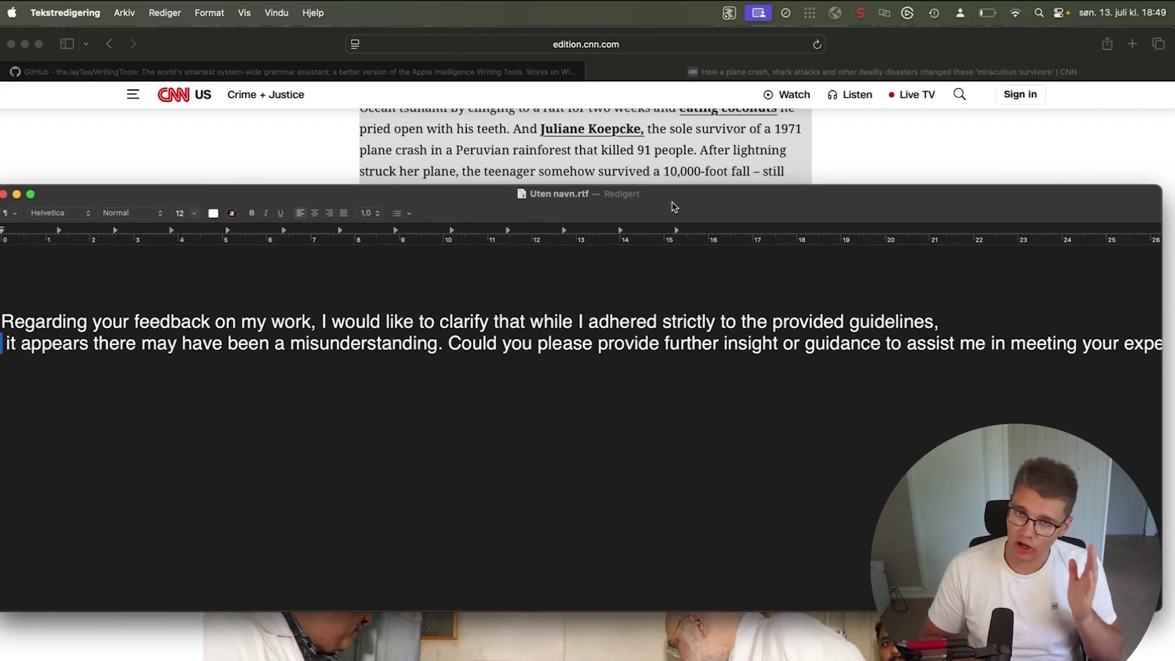
{"action": "left_click_drag", "start_coordinate": [674, 207], "coordinate": [691, 183]}
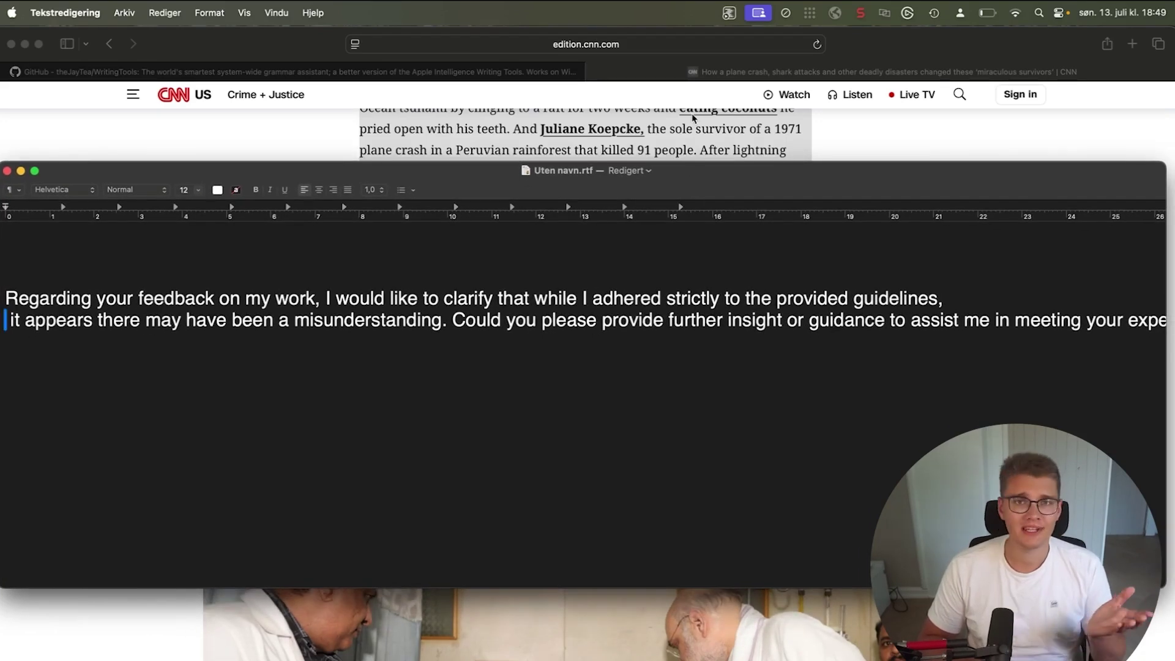